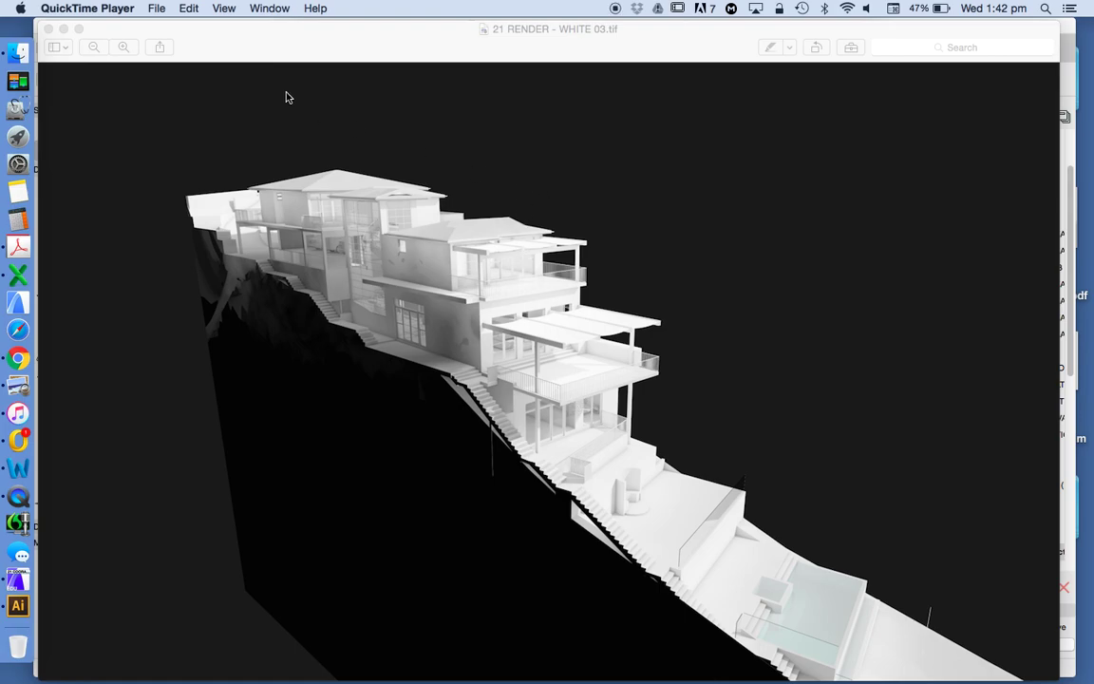
Step: Close the earlier white render in Preview and bring the ARCHICAD 3D model to the front
{"action": "left_click_drag", "start_coordinate": [195, 37], "coordinate": [199, 62]}
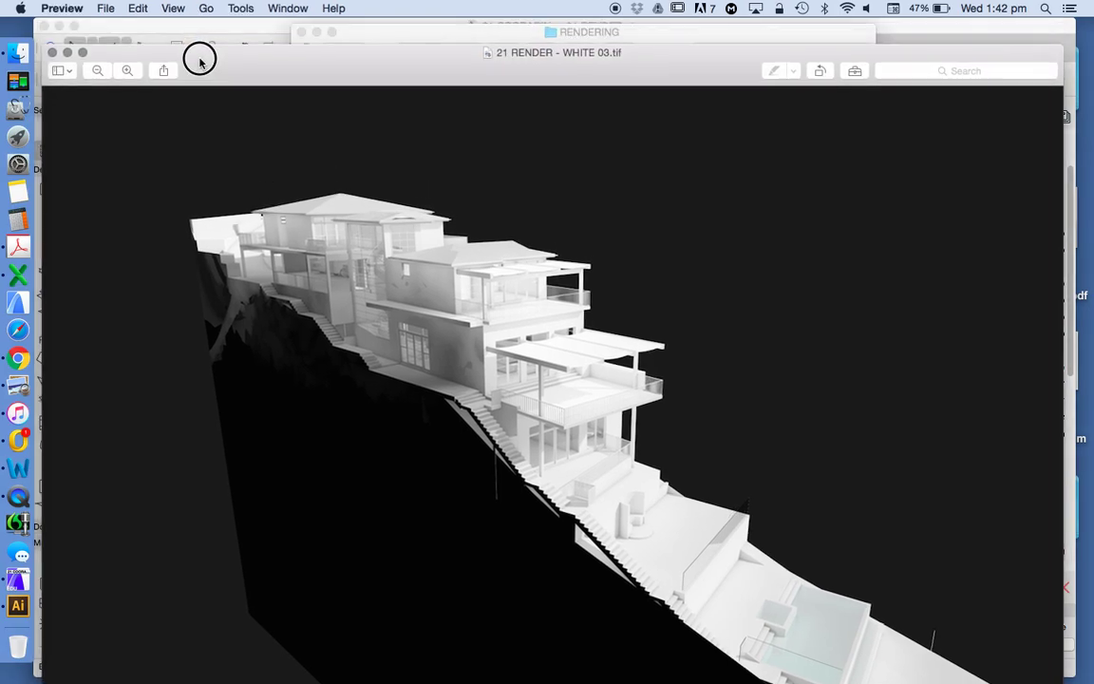
{"action": "left_click", "coordinate": [53, 54]}
{"action": "left_click", "coordinate": [154, 276]}
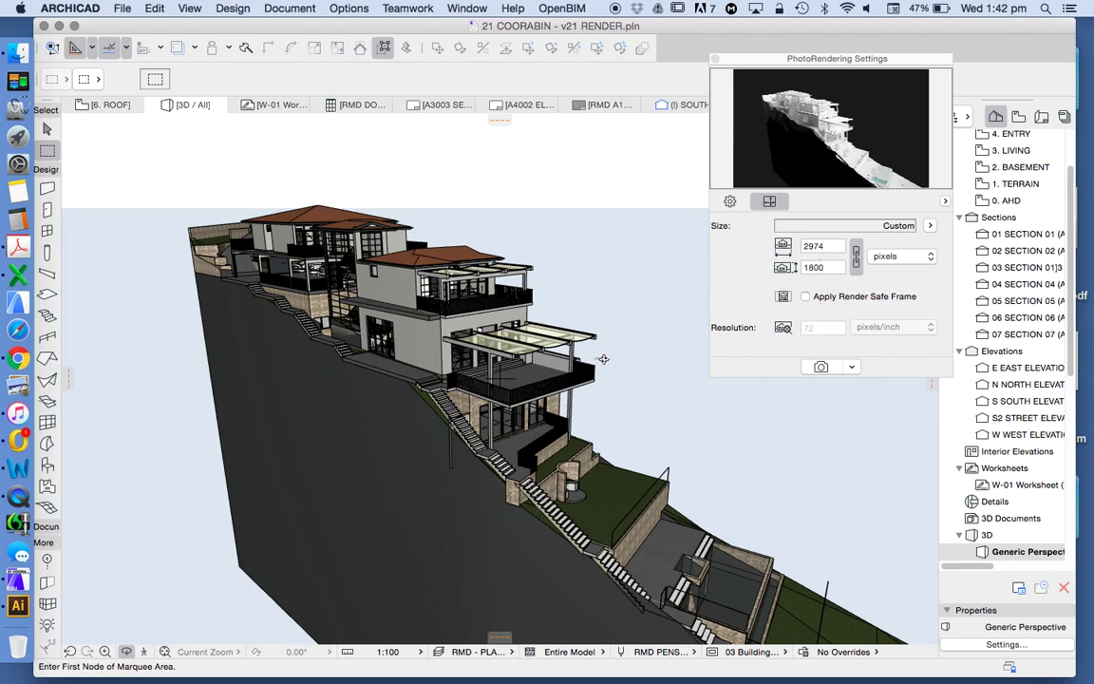
Step: Close the PhotoRendering Settings, check the car's layer, deselect it, and bring up Layer Settings
{"action": "left_click", "coordinate": [715, 60]}
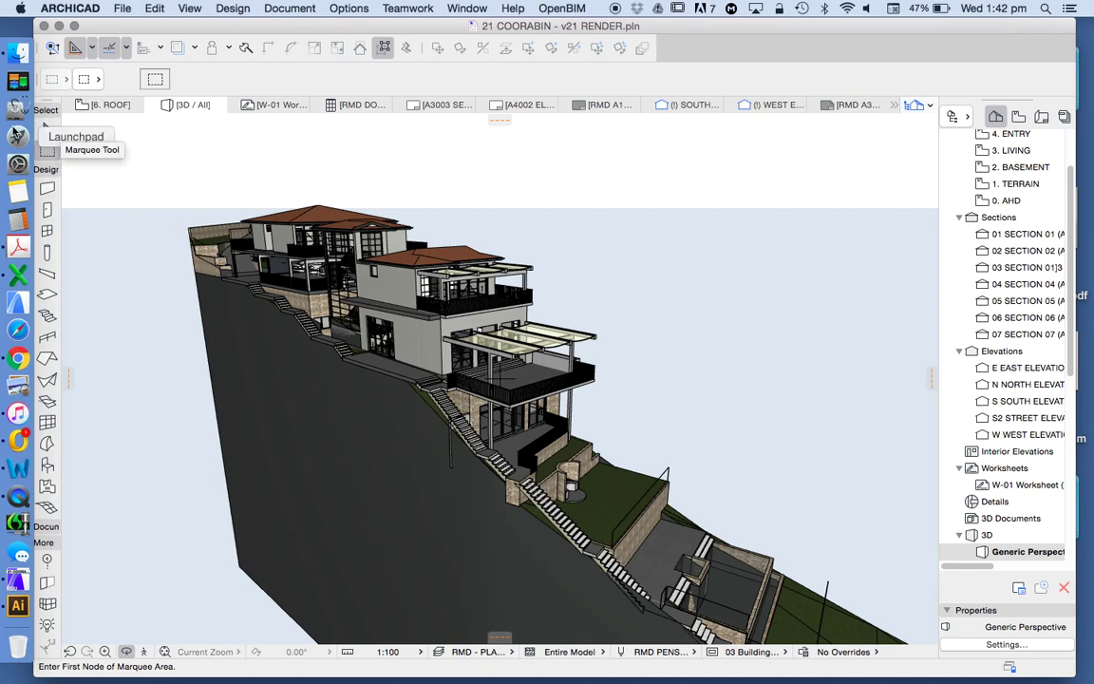
{"action": "left_click", "coordinate": [45, 127]}
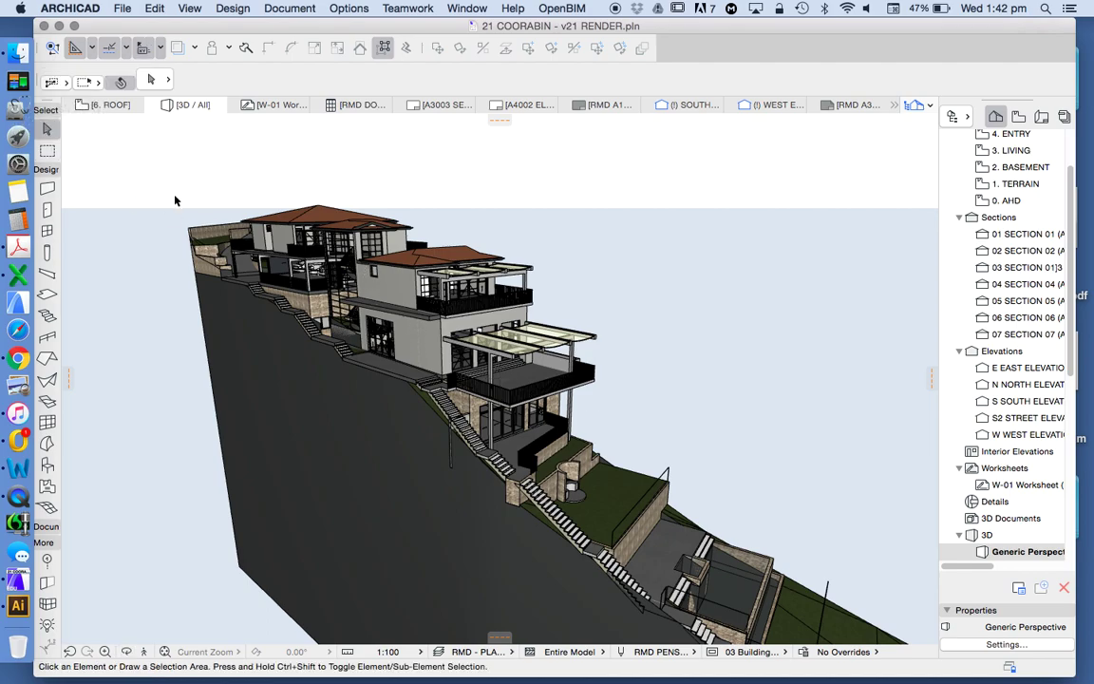
{"action": "left_click", "coordinate": [300, 270]}
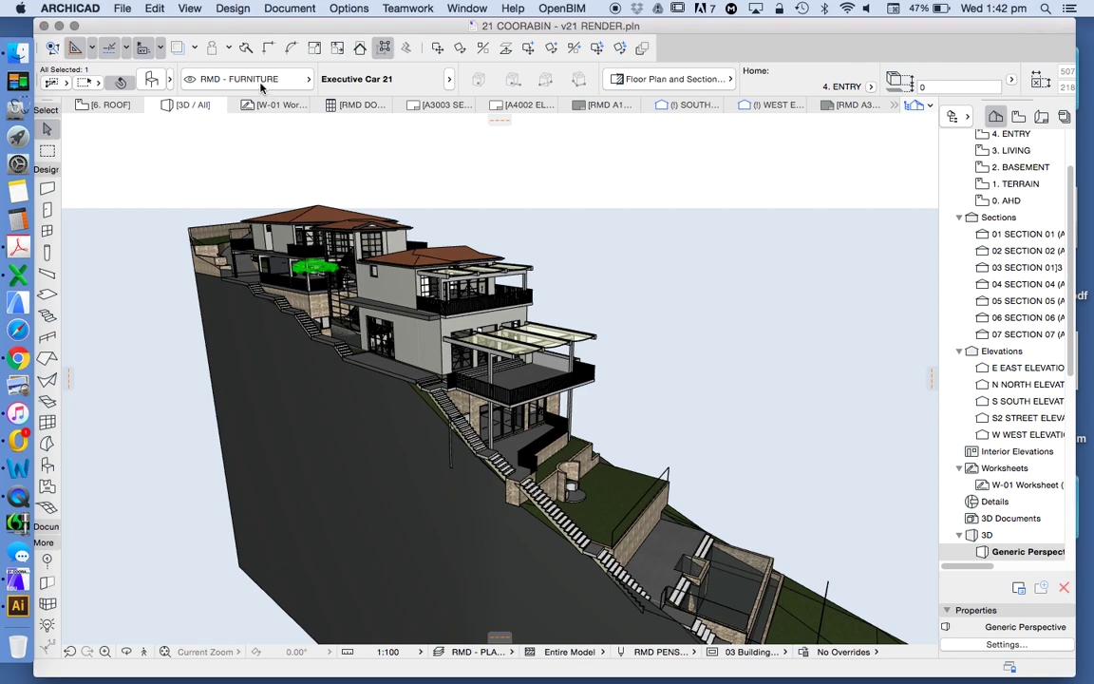
{"action": "left_click", "coordinate": [630, 174]}
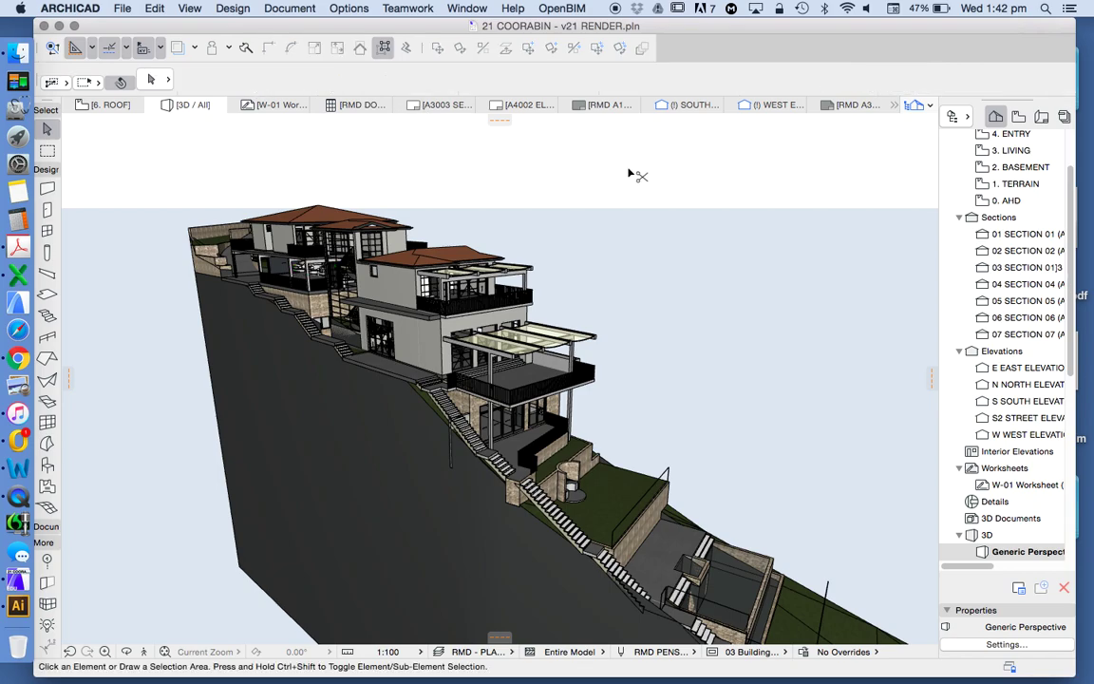
{"action": "key", "text": "super+l"}
Step: Adjust the RMD - FURNITURE layer and apply, turning the layer combination into Custom
{"action": "scroll", "coordinate": [722, 311], "scroll_direction": "down", "scroll_amount": 2}
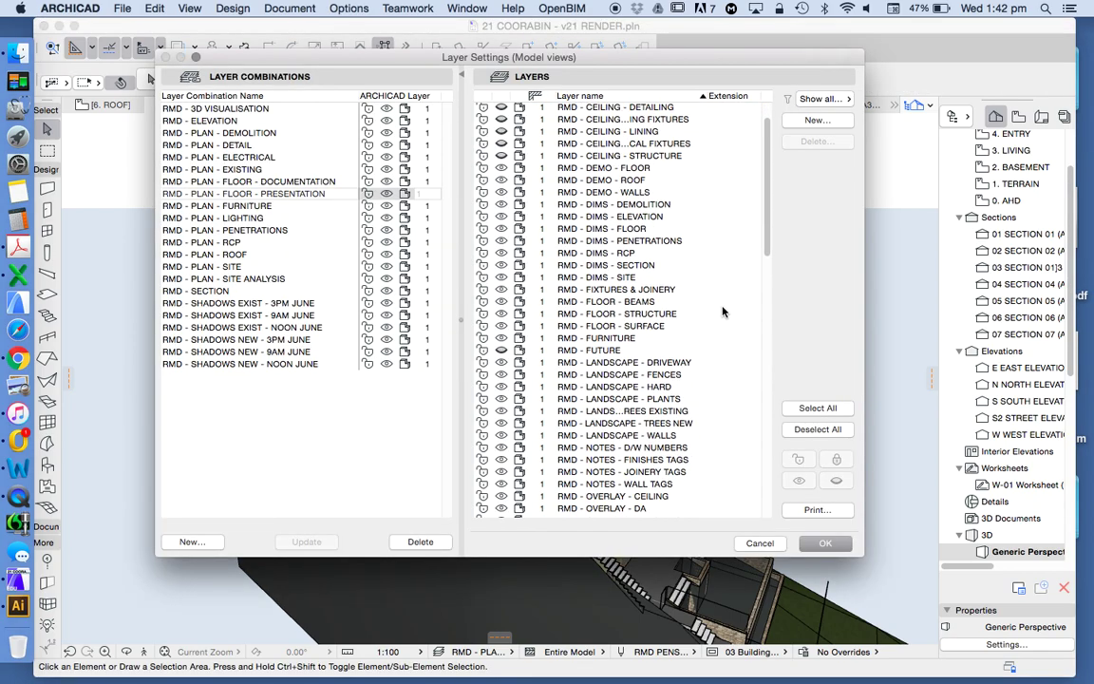
{"action": "left_click", "coordinate": [700, 338]}
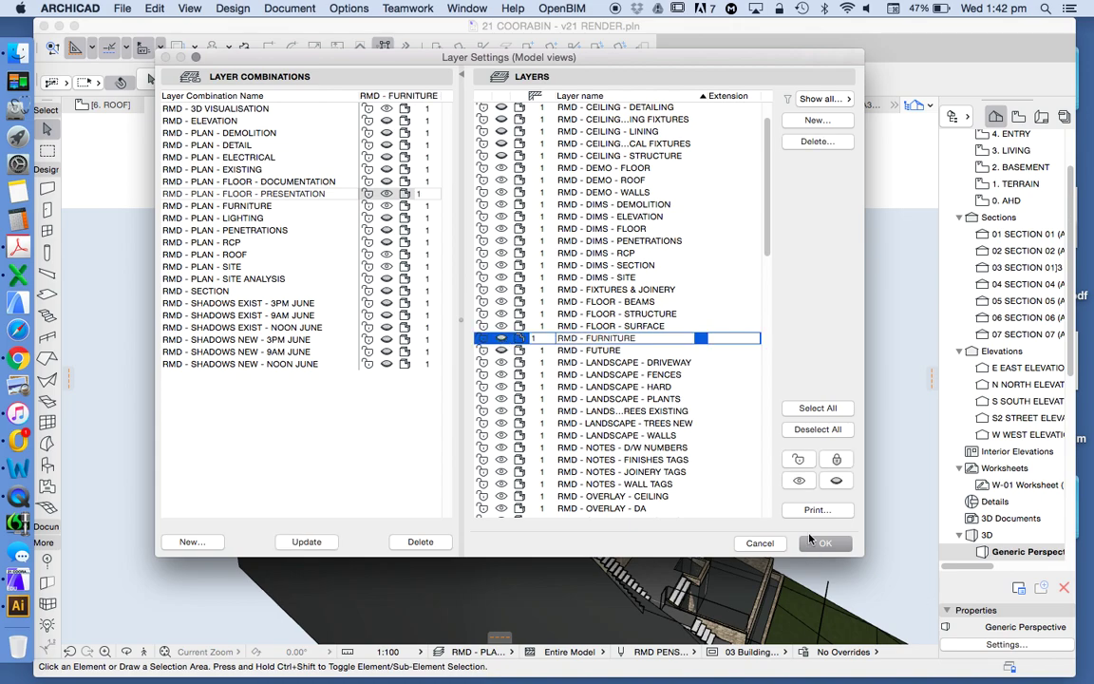
{"action": "left_click", "coordinate": [821, 542]}
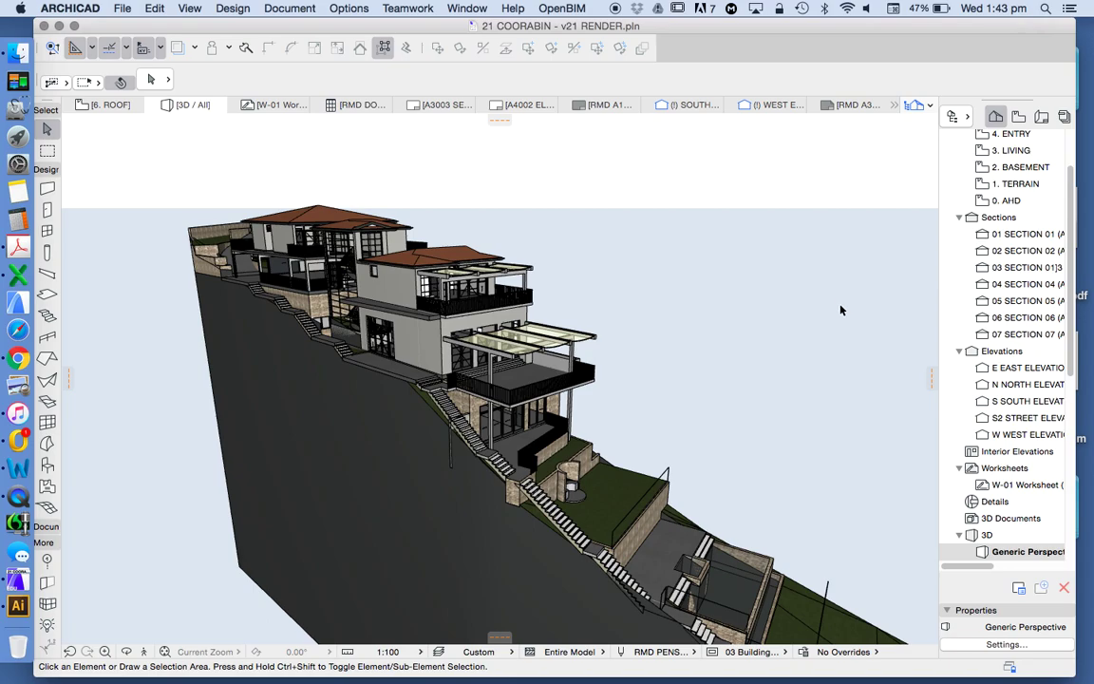
Step: Reopen PhotoRendering Settings, dock the palette at the upper right, and show scene and engine options
{"action": "left_click", "coordinate": [280, 7]}
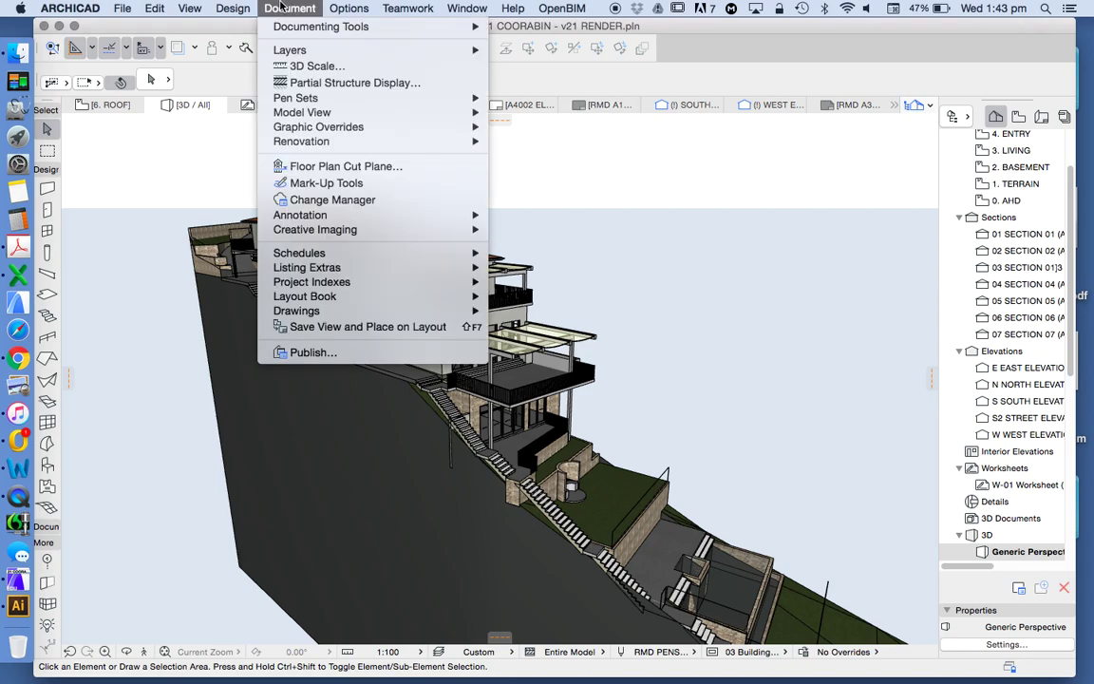
{"action": "mouse_move", "coordinate": [365, 236]}
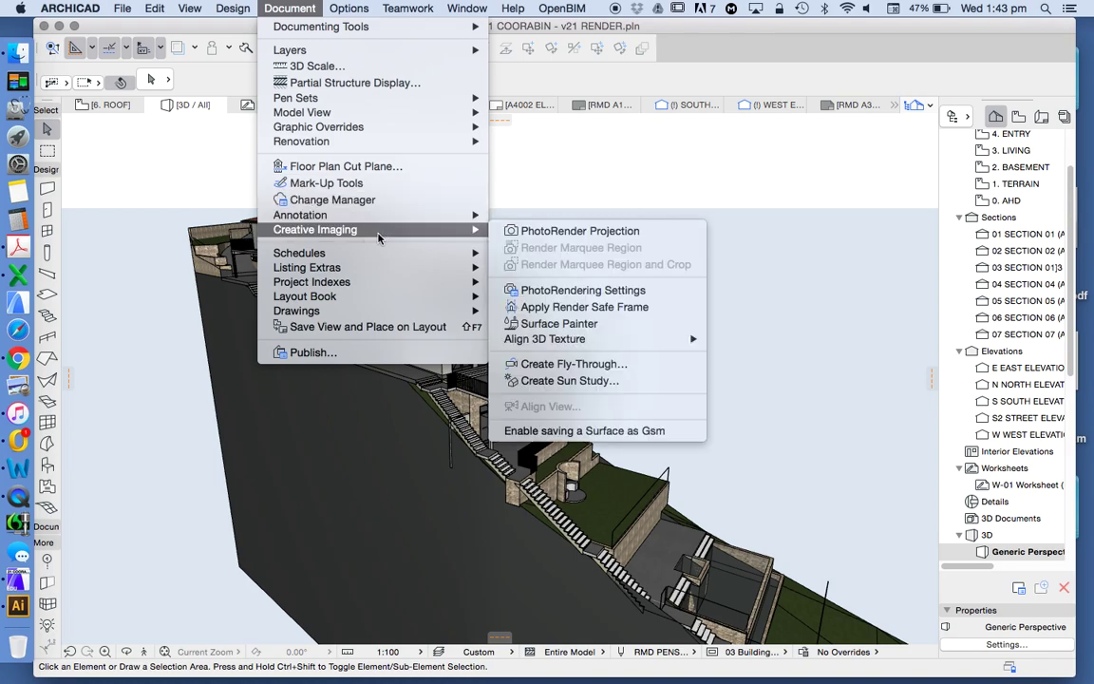
{"action": "left_click", "coordinate": [604, 298]}
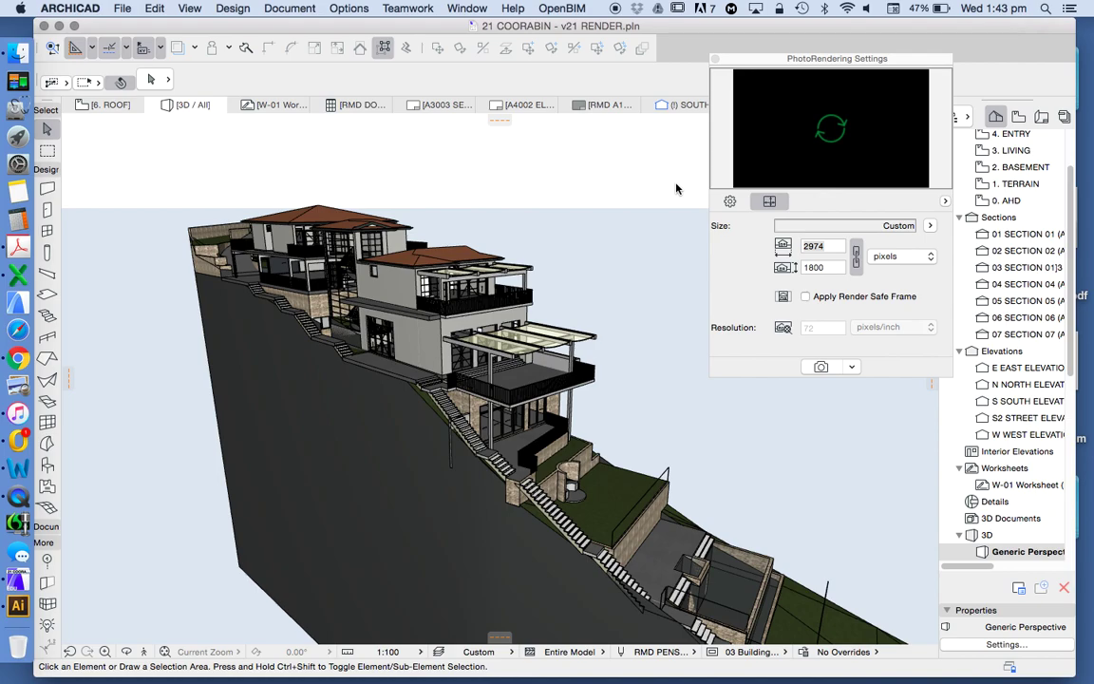
{"action": "left_click_drag", "start_coordinate": [762, 63], "coordinate": [697, 114]}
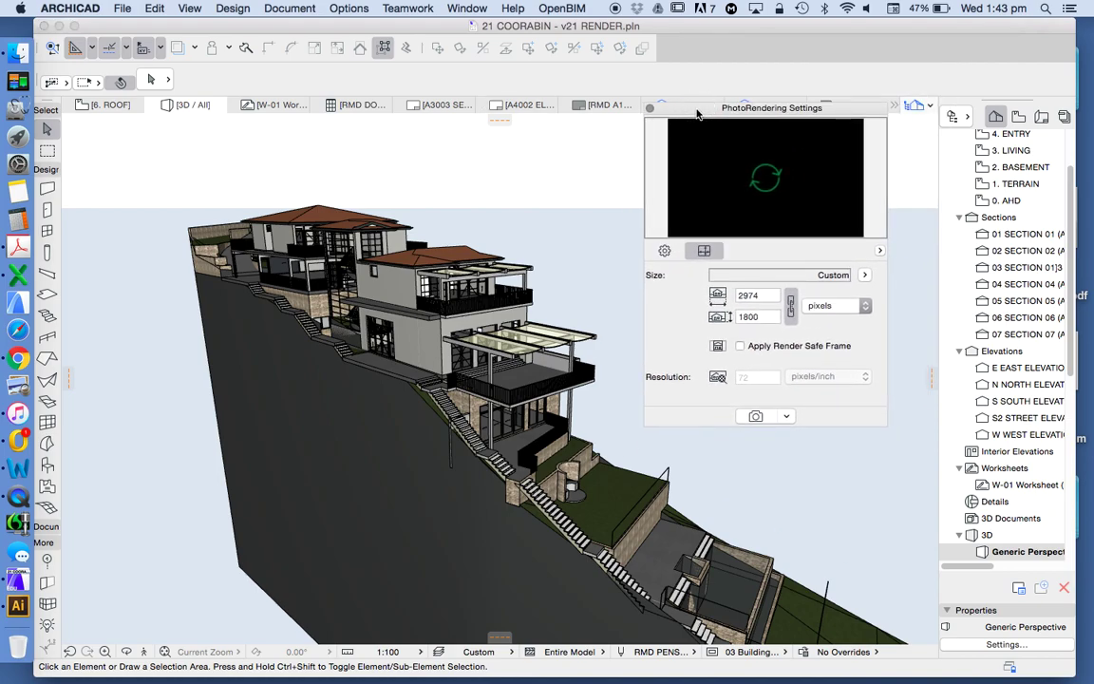
{"action": "left_click", "coordinate": [812, 516]}
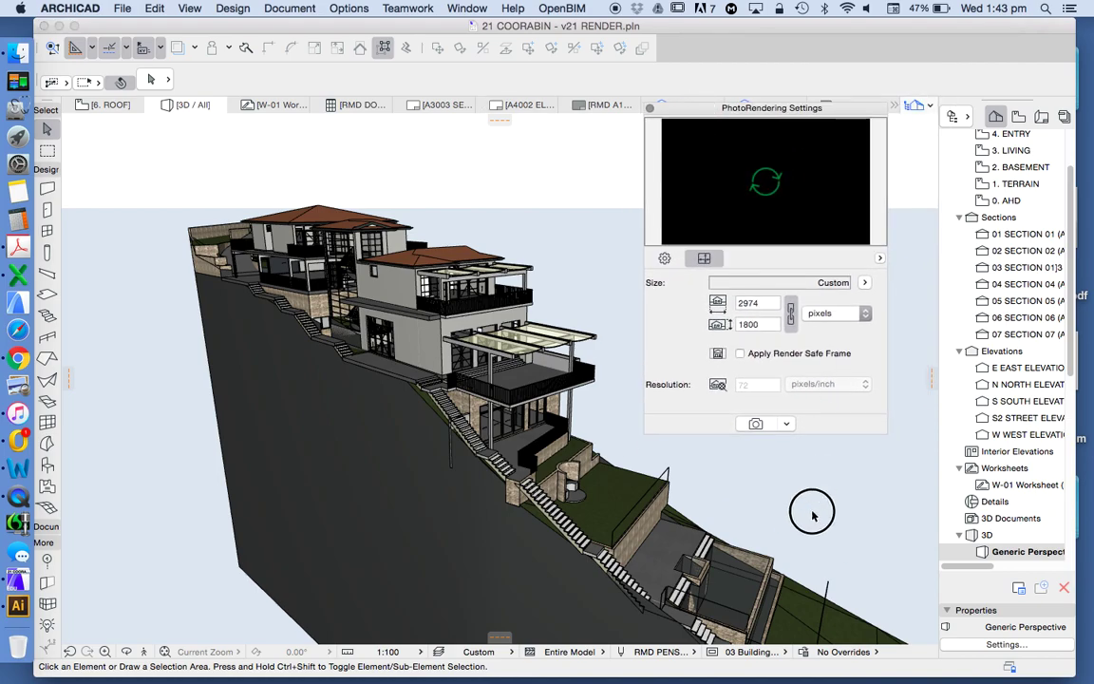
{"action": "left_click", "coordinate": [709, 106]}
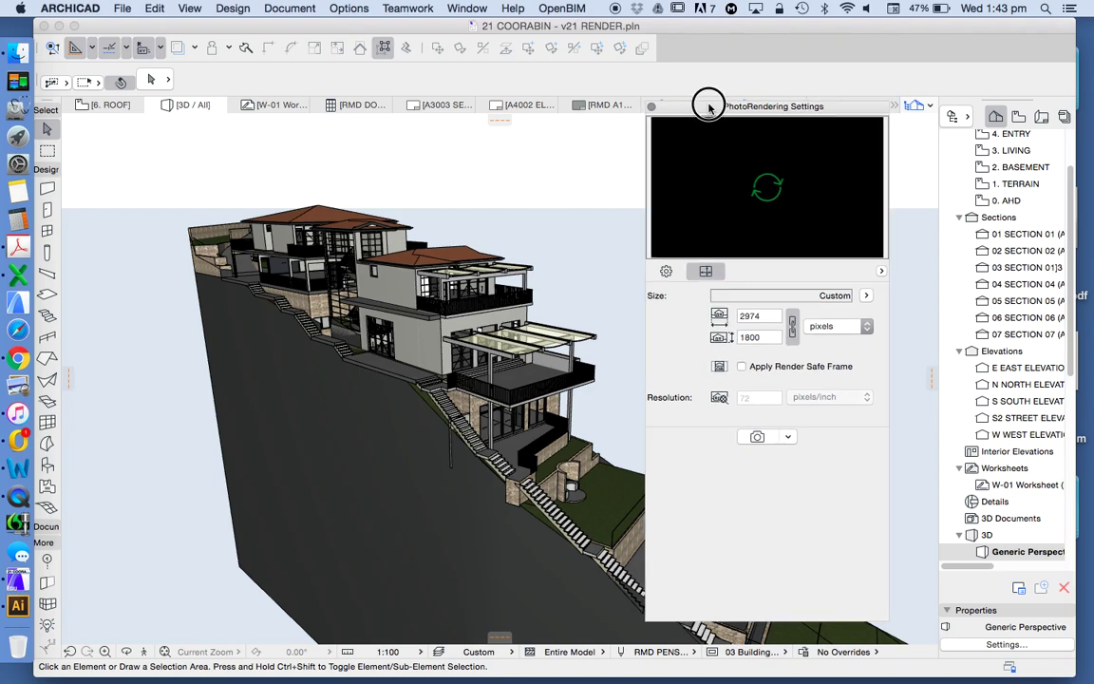
{"action": "left_click_drag", "start_coordinate": [708, 106], "coordinate": [757, 55]}
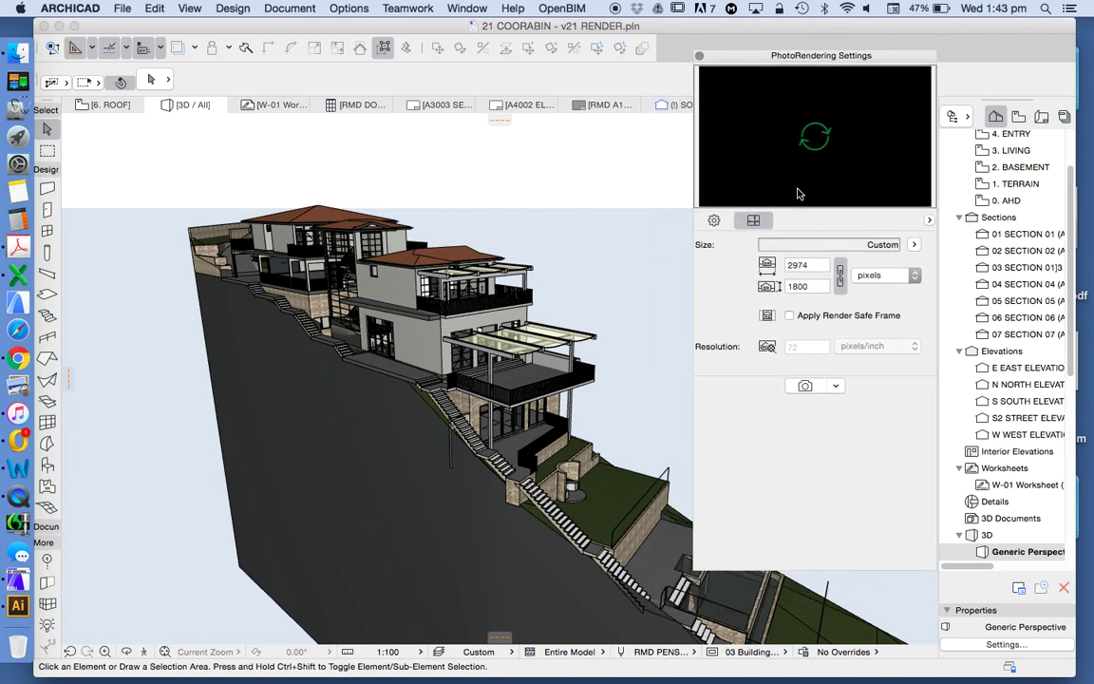
{"action": "left_click", "coordinate": [714, 221]}
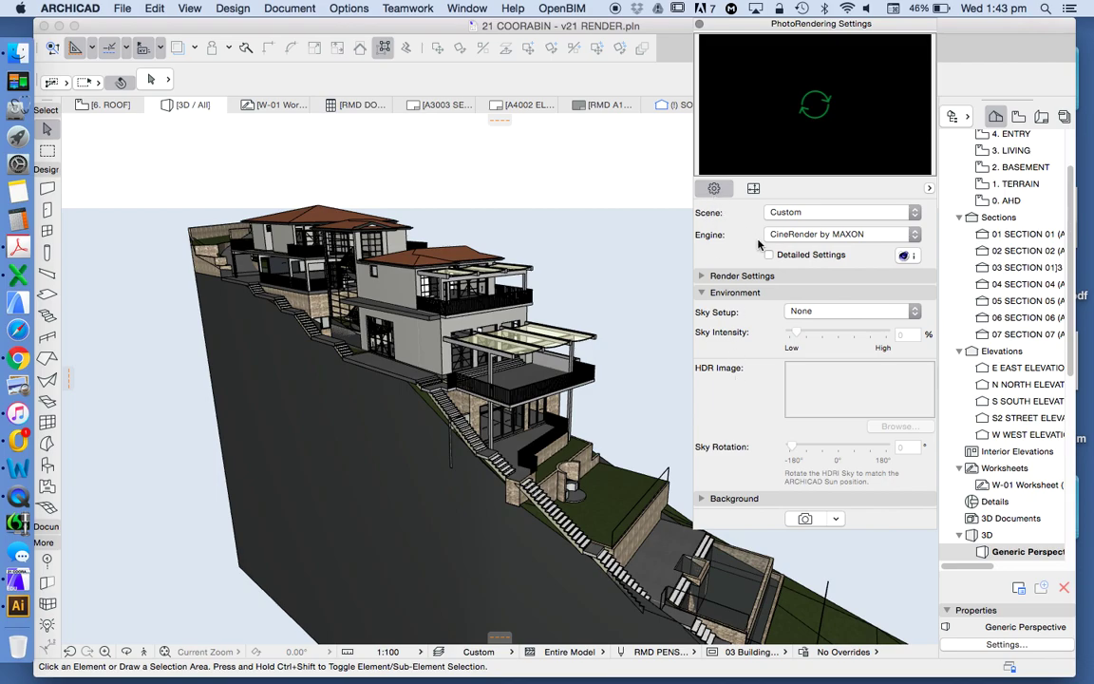
Step: Keep the Custom scene and the CineRender by MAXON engine
{"action": "left_click", "coordinate": [801, 215]}
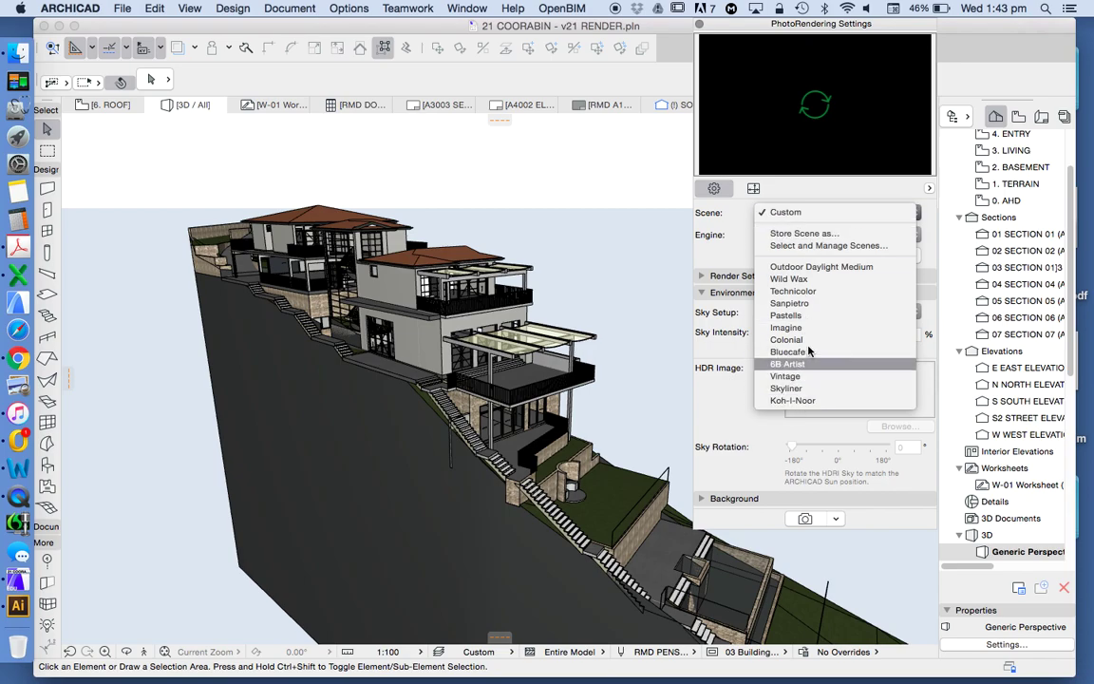
{"action": "left_click", "coordinate": [719, 258]}
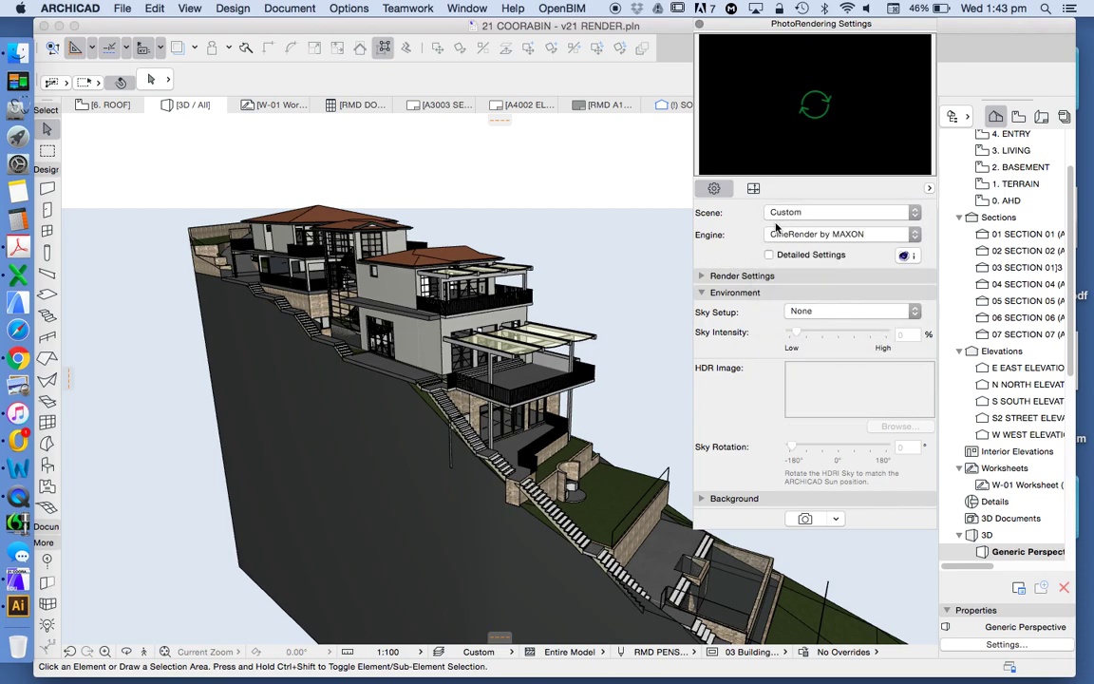
{"action": "left_click", "coordinate": [818, 235]}
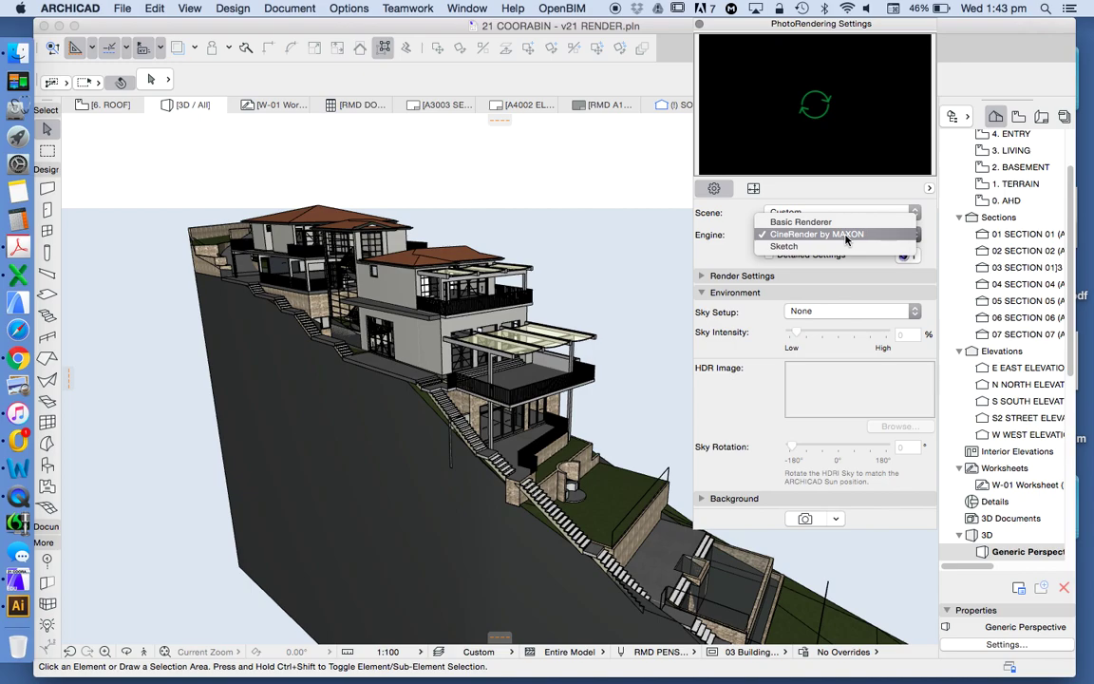
{"action": "left_click", "coordinate": [796, 235]}
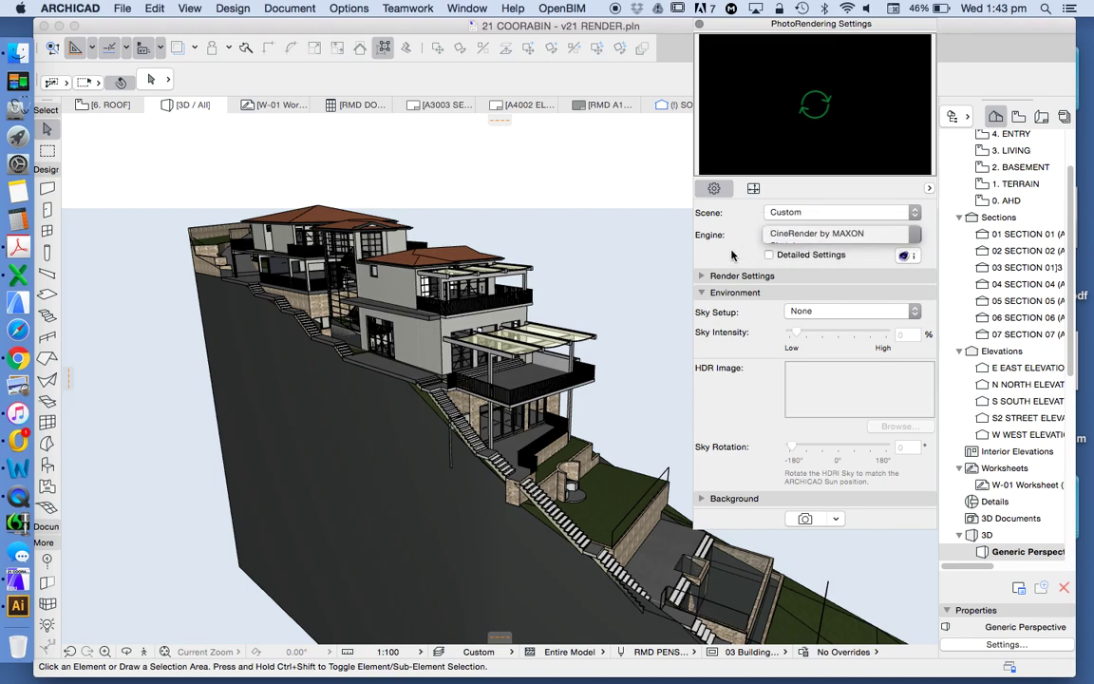
Step: Review the render button's options without choosing, then enable Detailed Settings
{"action": "left_click", "coordinate": [834, 519]}
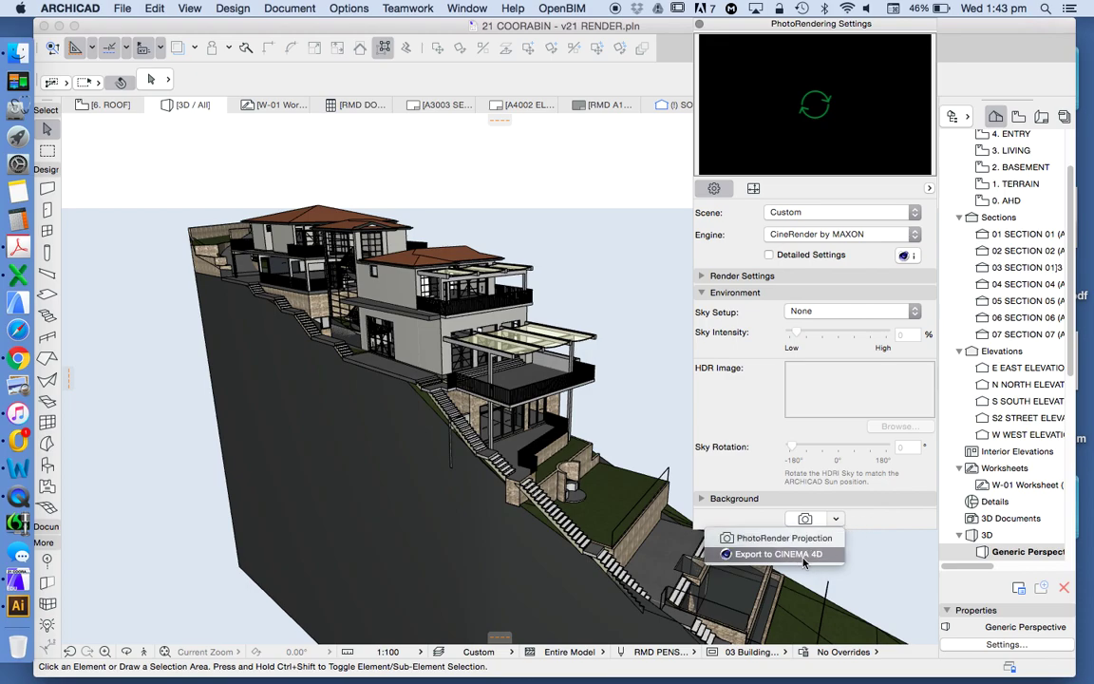
{"action": "left_click", "coordinate": [871, 521]}
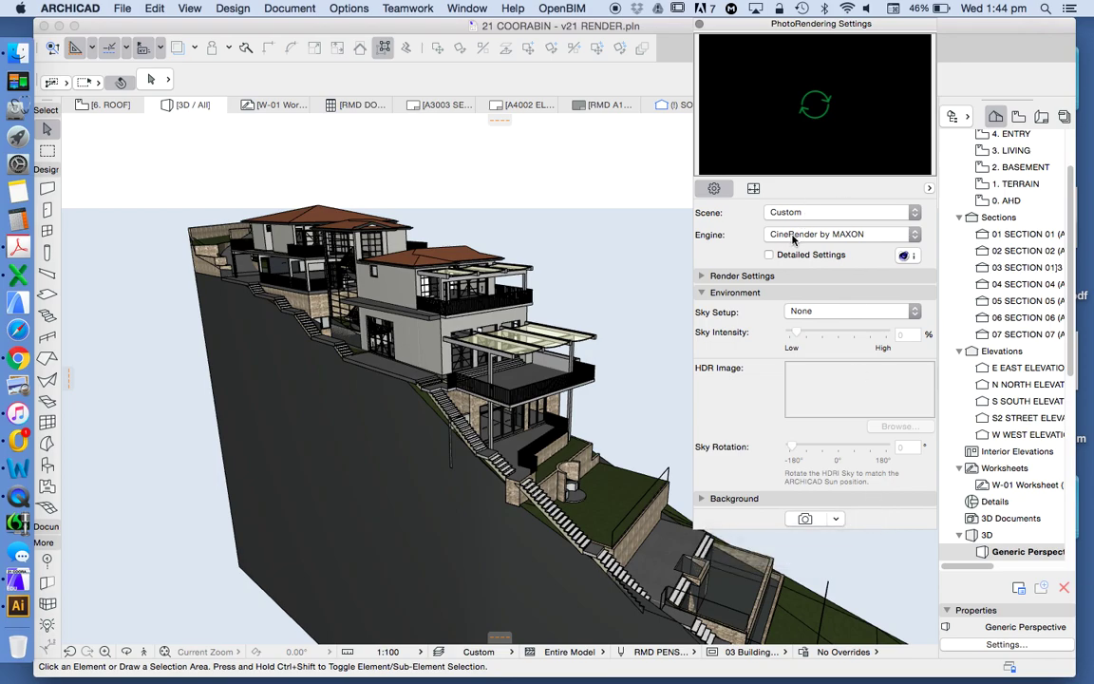
{"action": "left_click", "coordinate": [772, 255]}
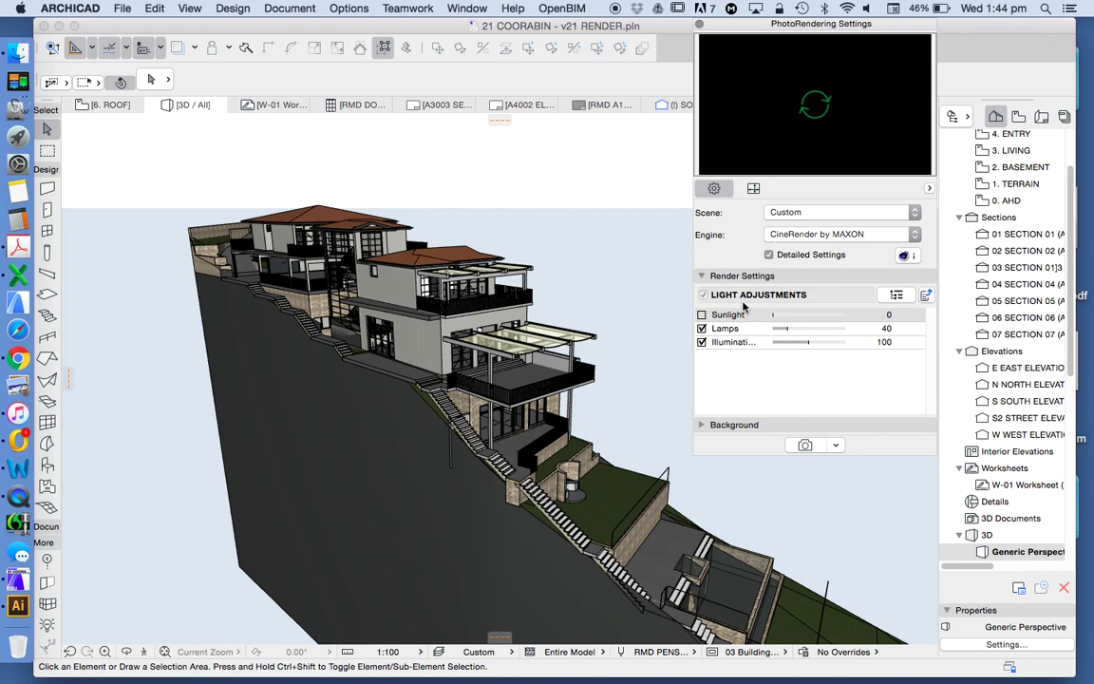
Step: Turn off Detailed Settings and expand Render Settings to show Low quality and White Model Effect
{"action": "left_click", "coordinate": [771, 254]}
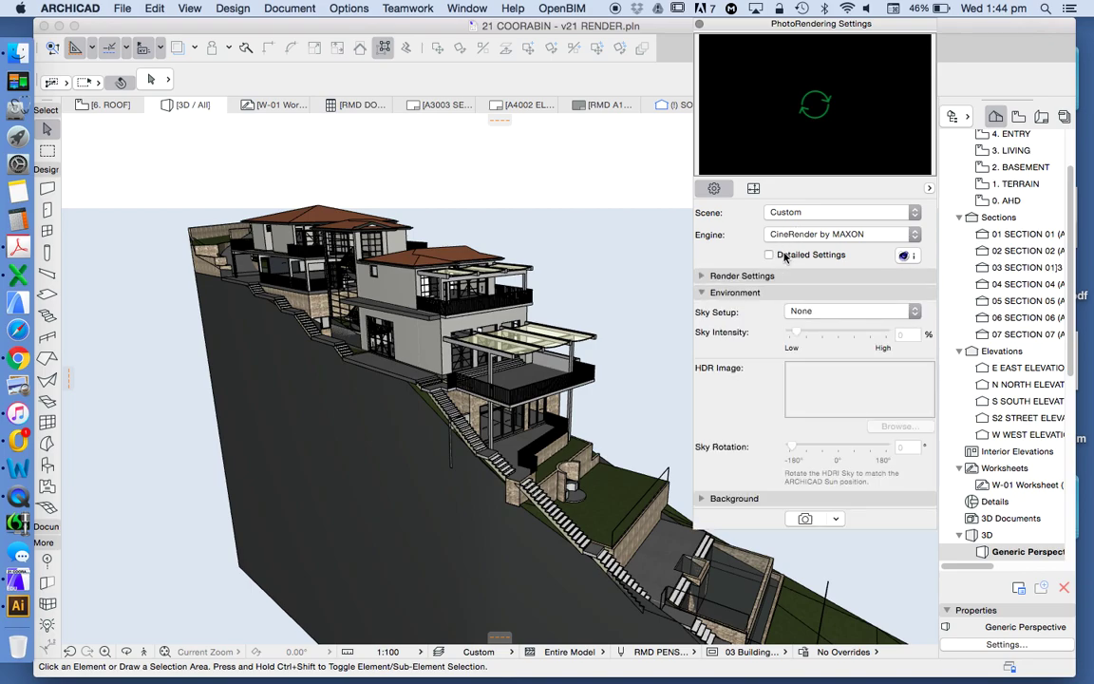
{"action": "left_click", "coordinate": [730, 277]}
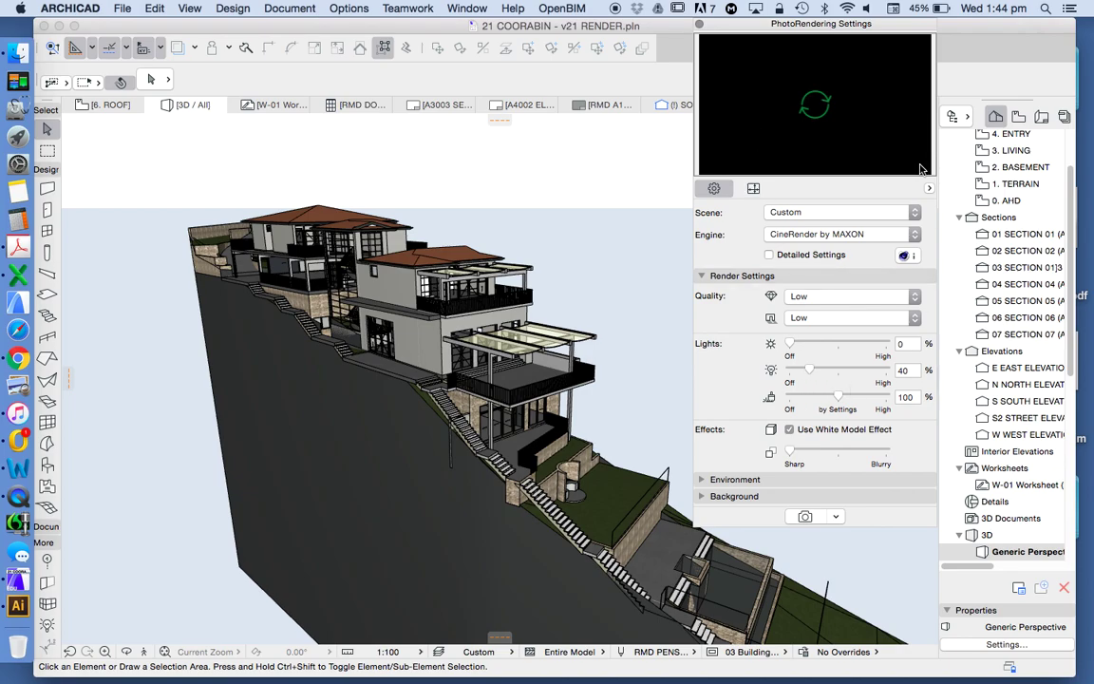
{"action": "left_click", "coordinate": [826, 299]}
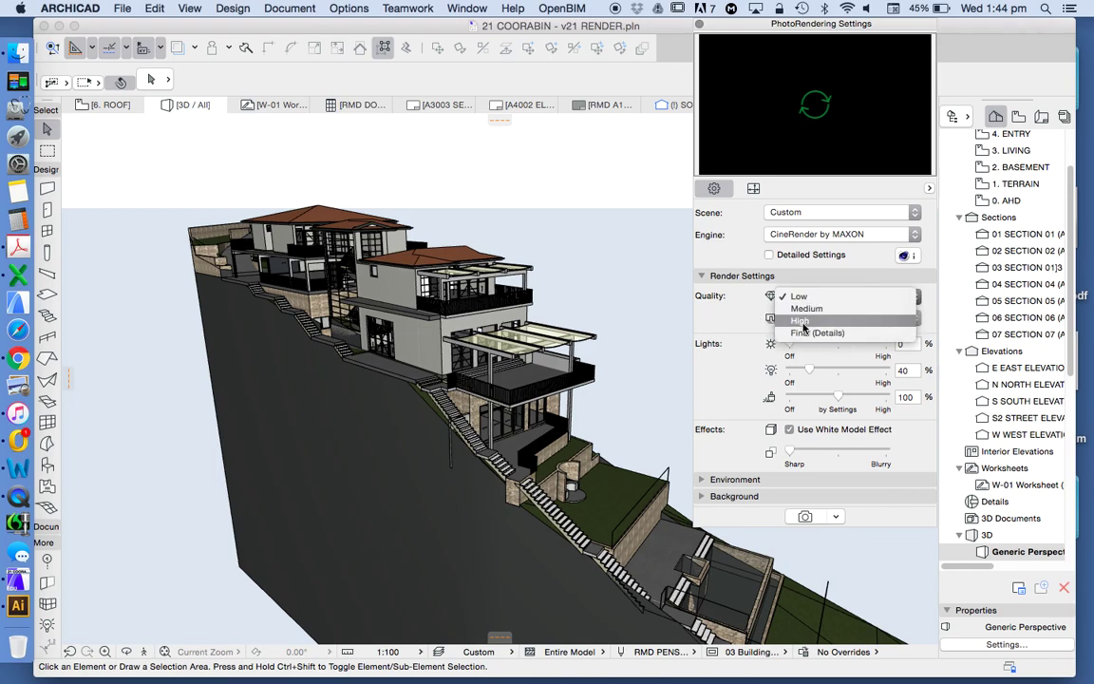
{"action": "left_click", "coordinate": [769, 324]}
{"action": "left_click", "coordinate": [790, 319]}
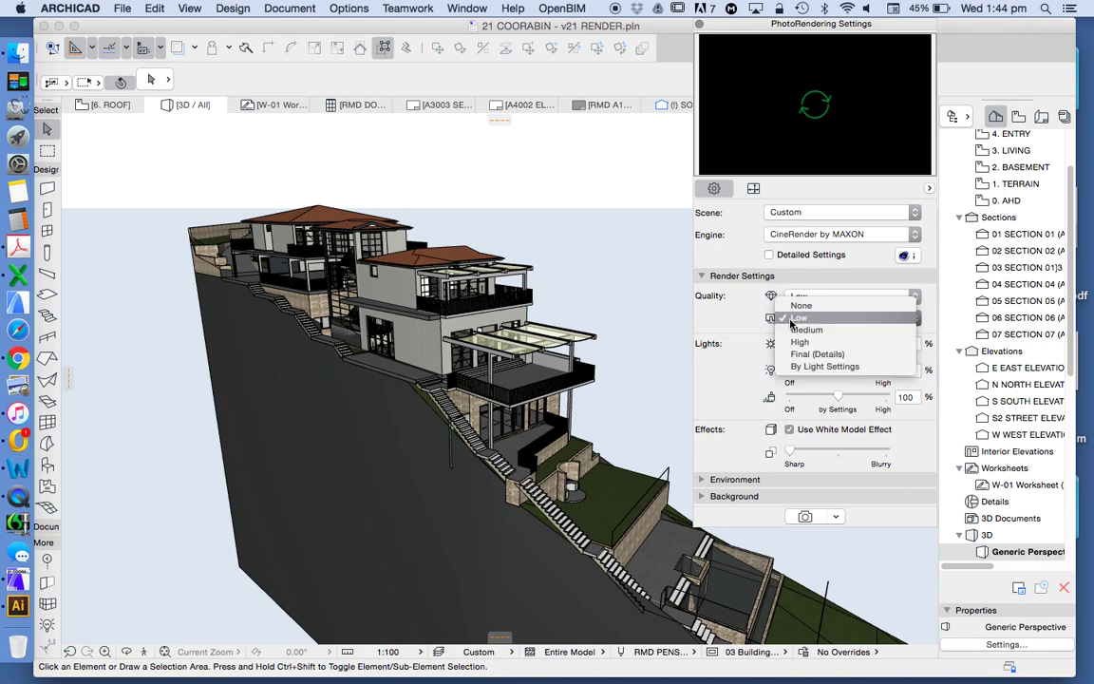
{"action": "left_click", "coordinate": [660, 292]}
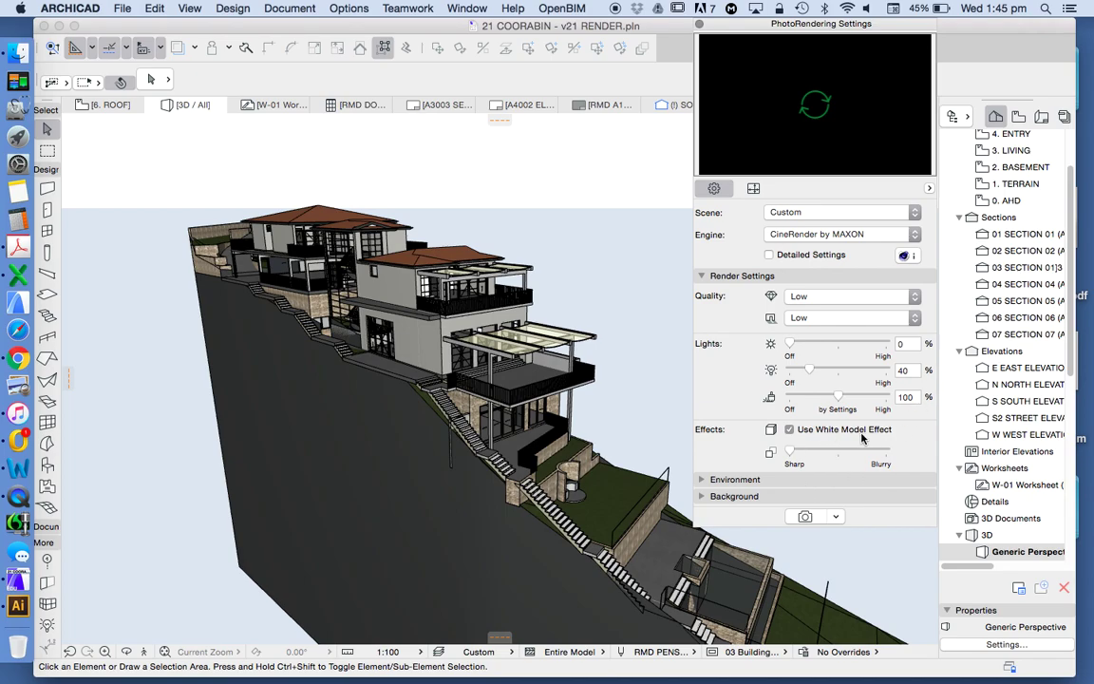
{"action": "left_click", "coordinate": [830, 432]}
{"action": "left_click", "coordinate": [827, 432]}
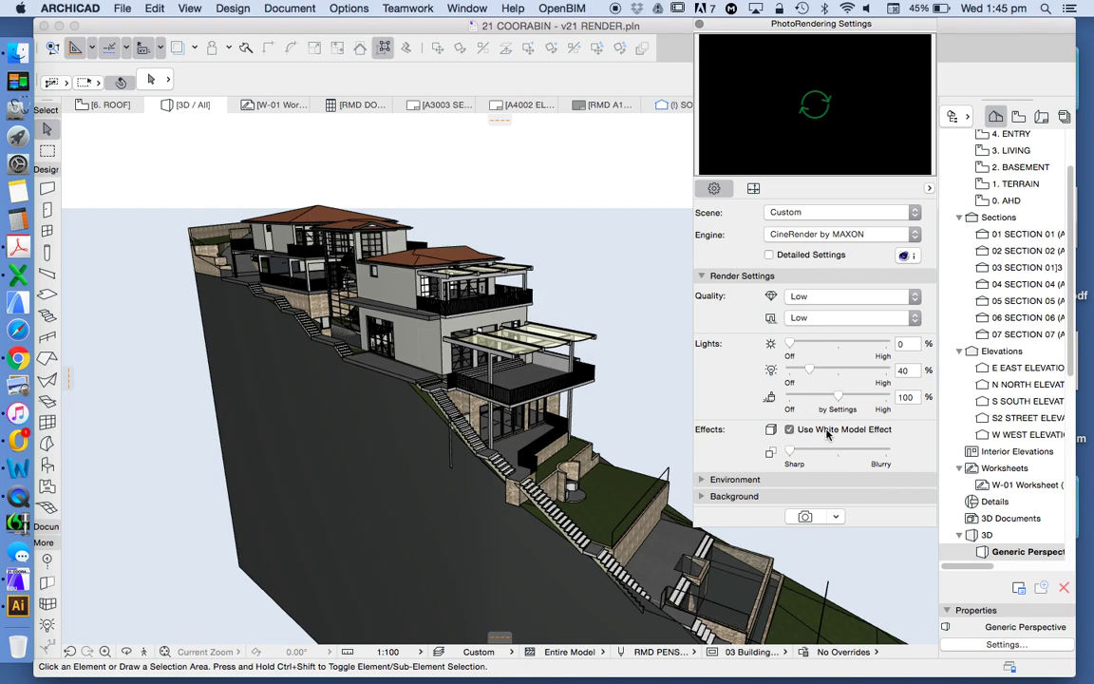
Step: Expand Environment, keep Sky Setup at None, and review the render button's extra options
{"action": "left_click", "coordinate": [729, 479]}
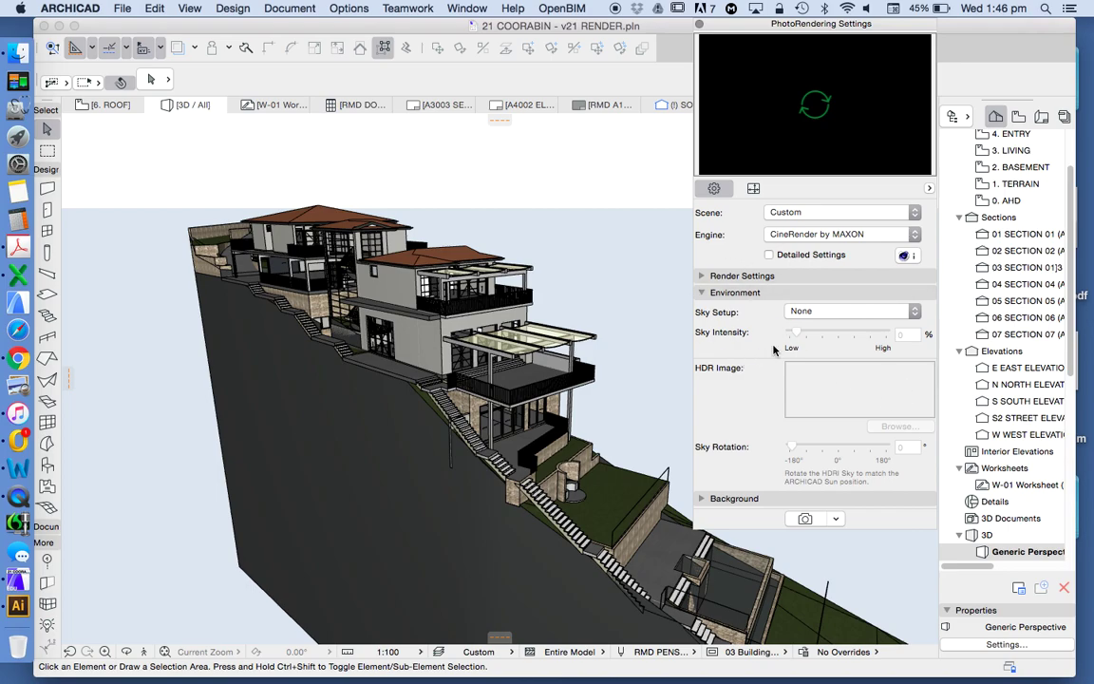
{"action": "left_click", "coordinate": [832, 313]}
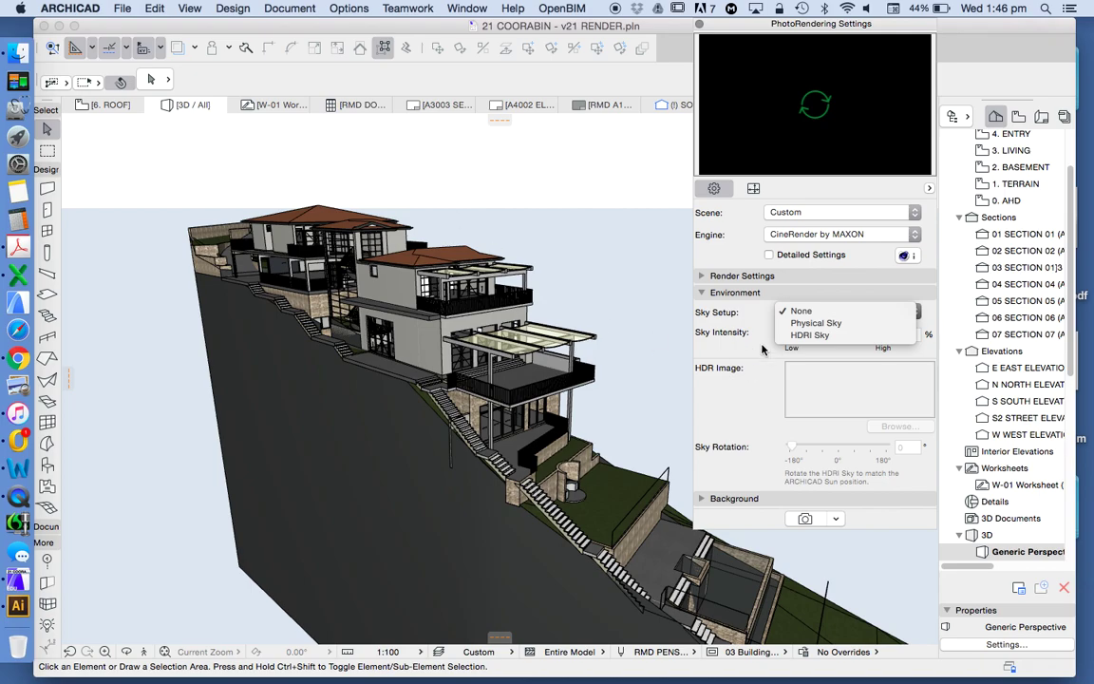
{"action": "left_click", "coordinate": [836, 311]}
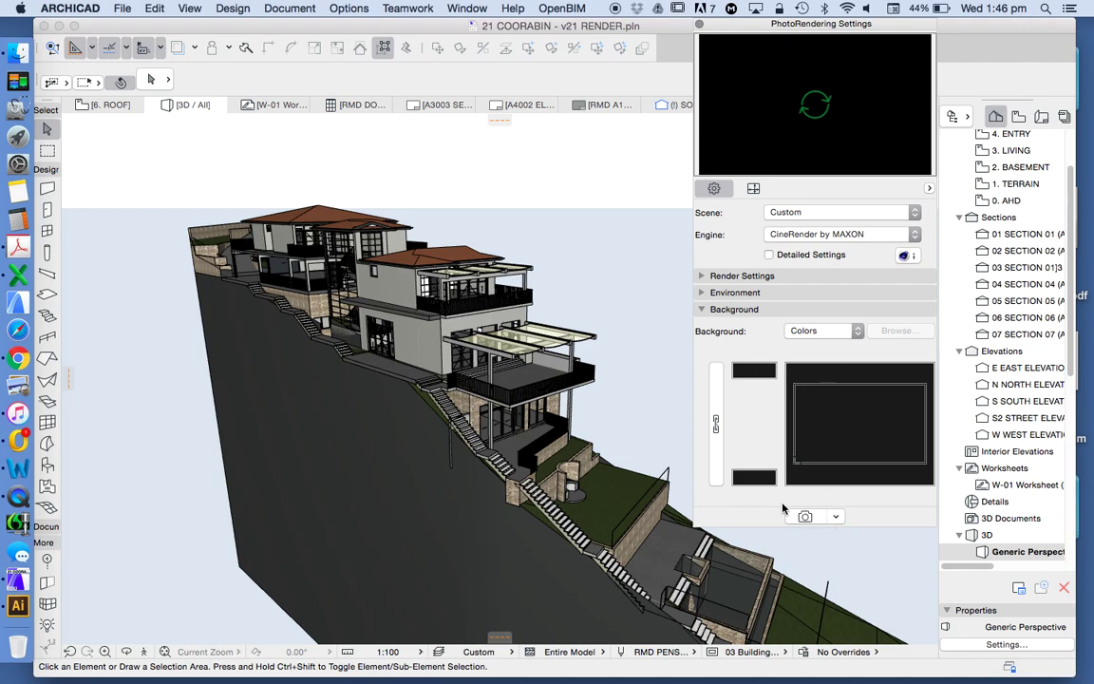
{"action": "left_click", "coordinate": [834, 517]}
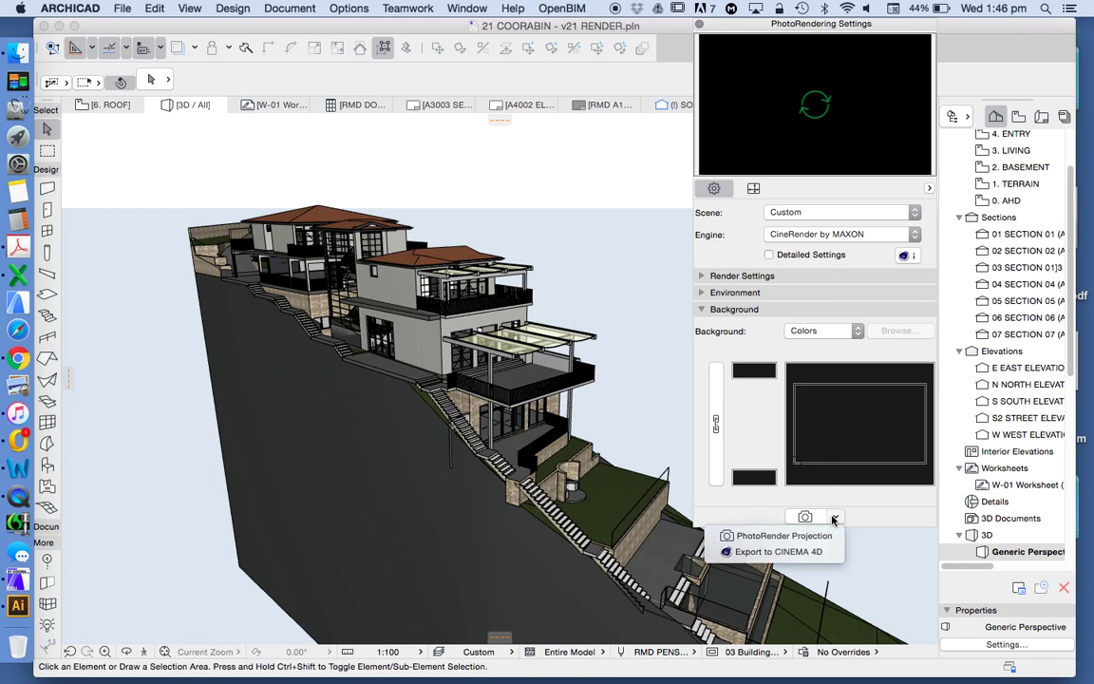
{"action": "left_click", "coordinate": [897, 521]}
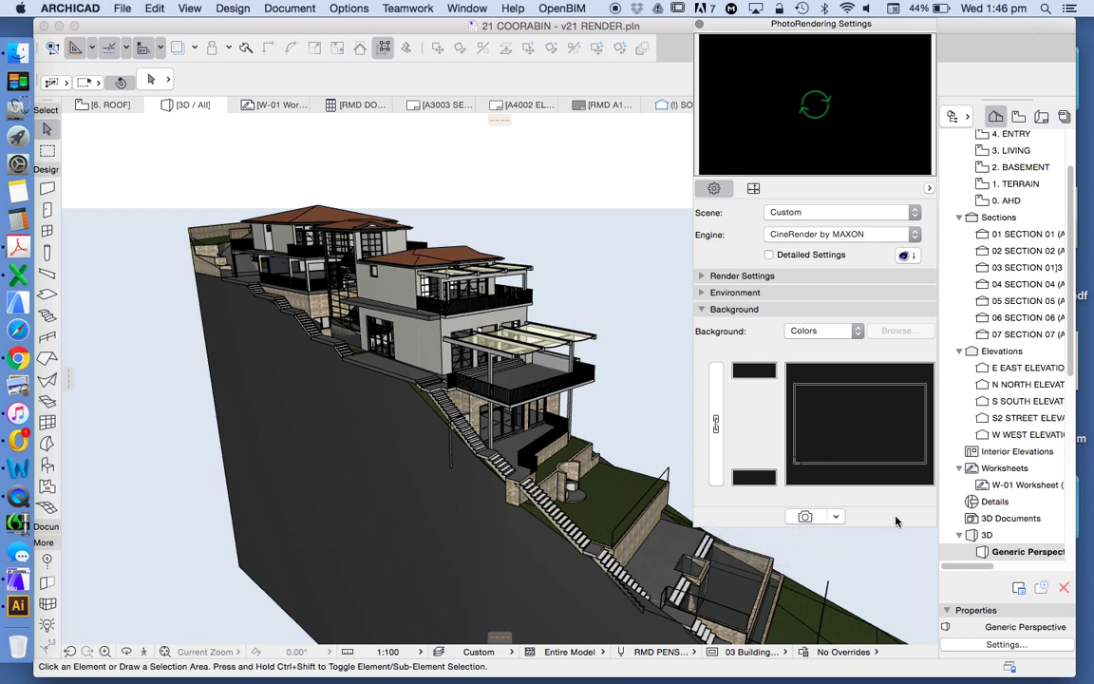
Step: Start a trial PhotoRender Projection, then close Picture1 choosing Don't Save
{"action": "left_click", "coordinate": [698, 25]}
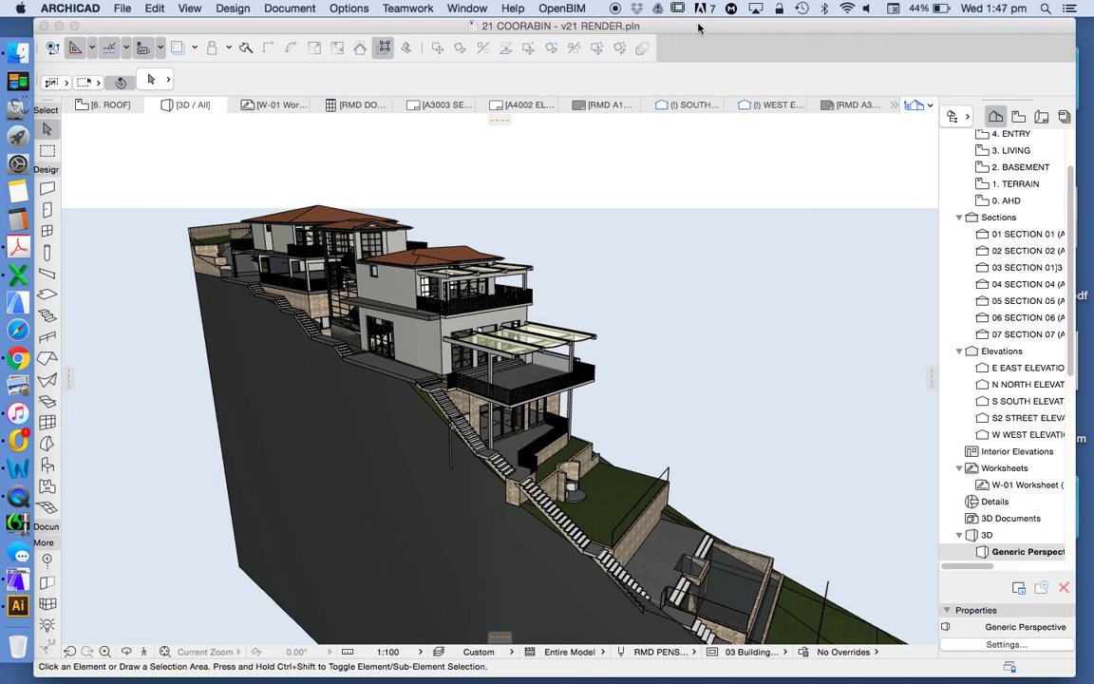
{"action": "left_click", "coordinate": [266, 8]}
{"action": "mouse_move", "coordinate": [351, 229]}
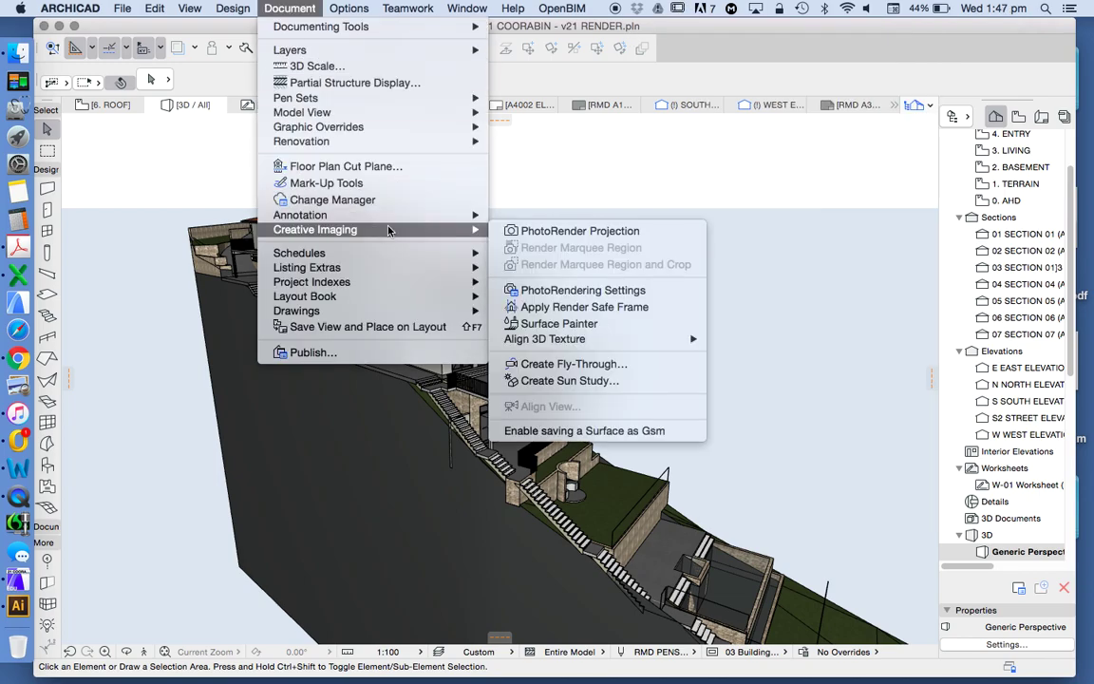
{"action": "left_click", "coordinate": [617, 231]}
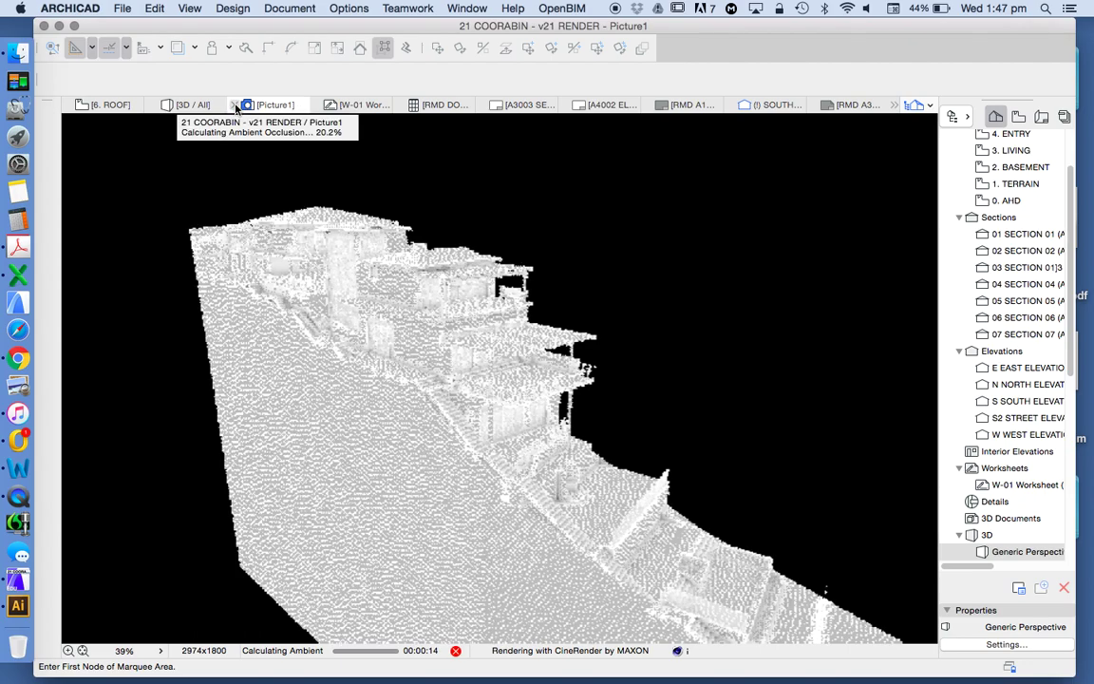
{"action": "left_click", "coordinate": [235, 109]}
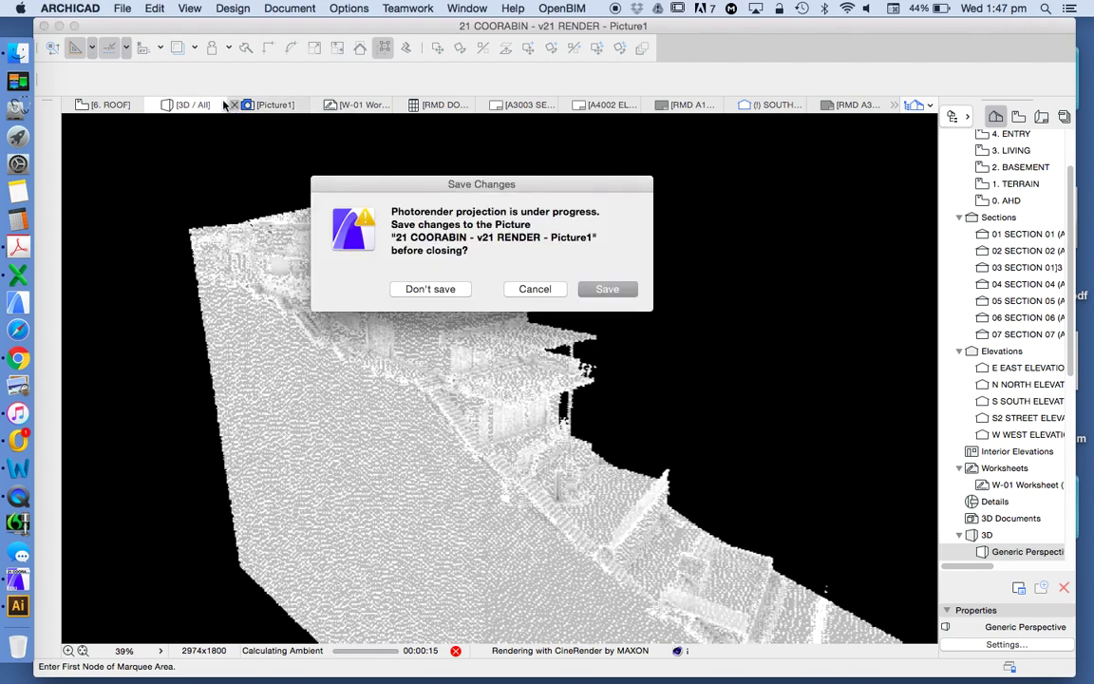
{"action": "left_click", "coordinate": [421, 290]}
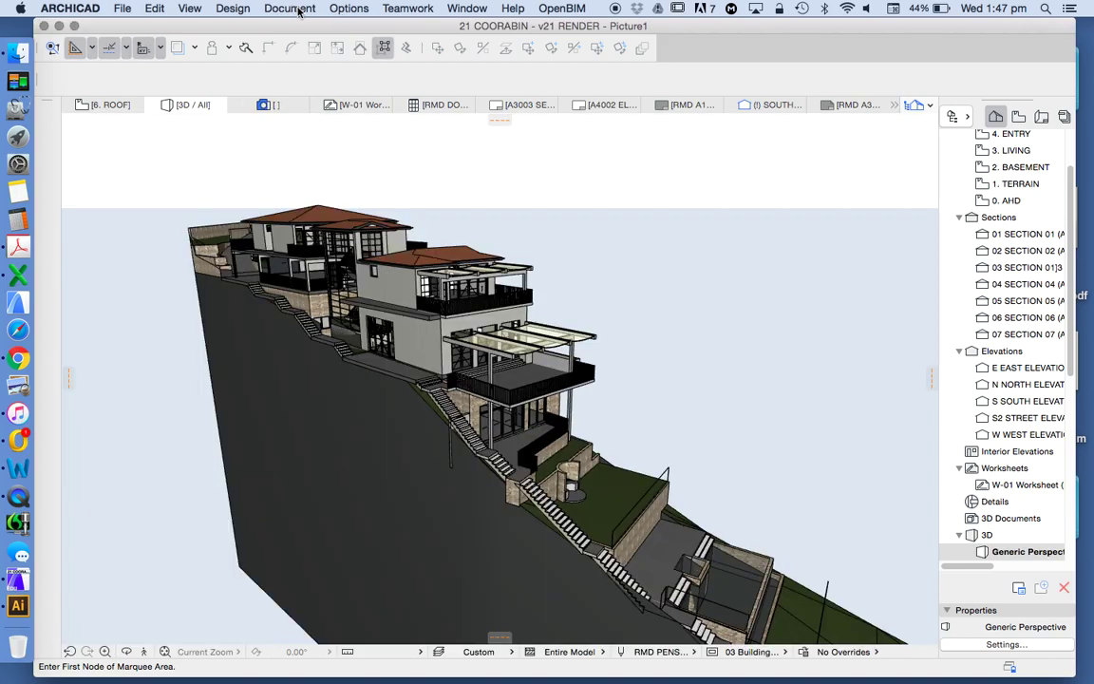
Step: In the Size settings, set the render height to 600 pixels, giving a 991 width
{"action": "left_click", "coordinate": [291, 9]}
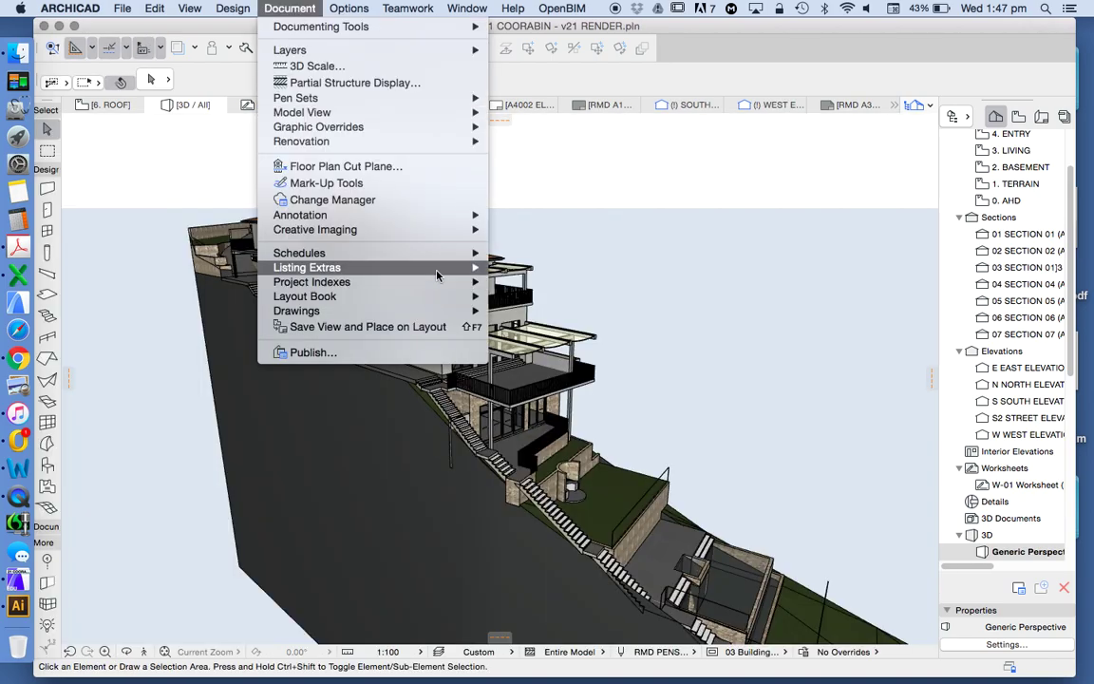
{"action": "mouse_move", "coordinate": [462, 232]}
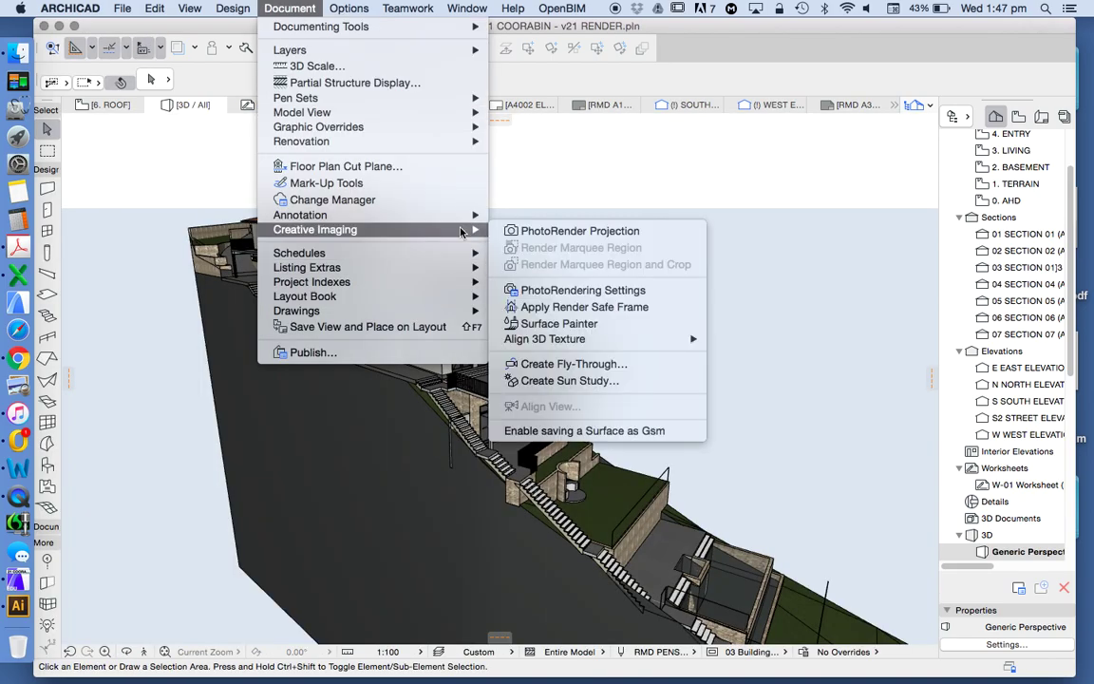
{"action": "left_click", "coordinate": [564, 290]}
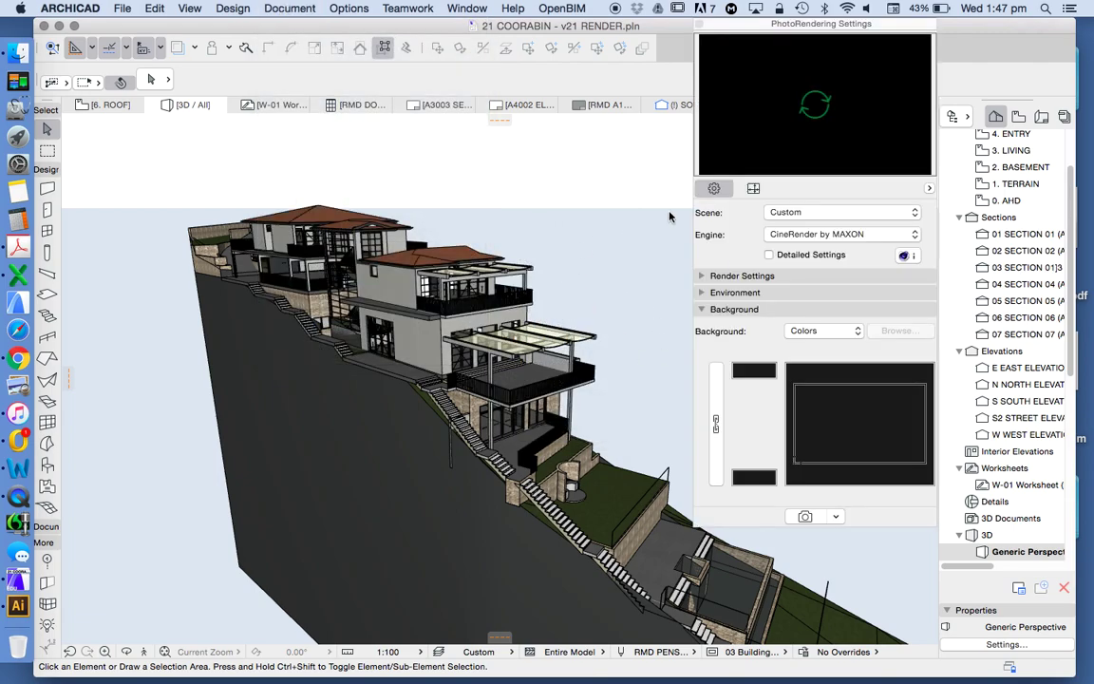
{"action": "left_click", "coordinate": [753, 189]}
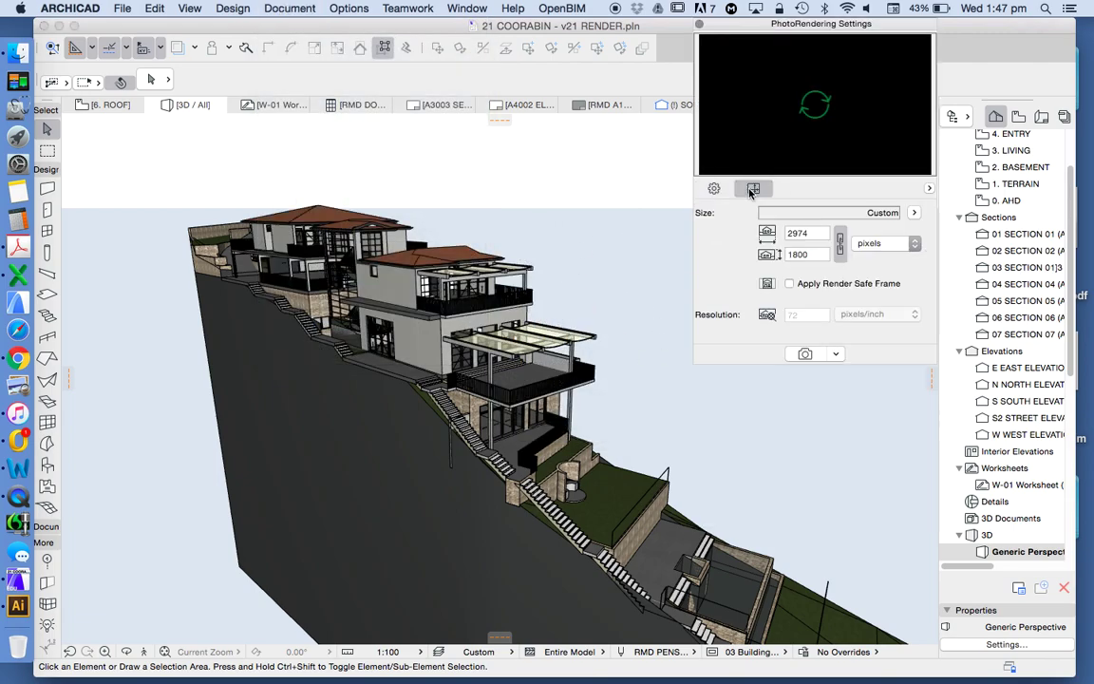
{"action": "left_click", "coordinate": [890, 244]}
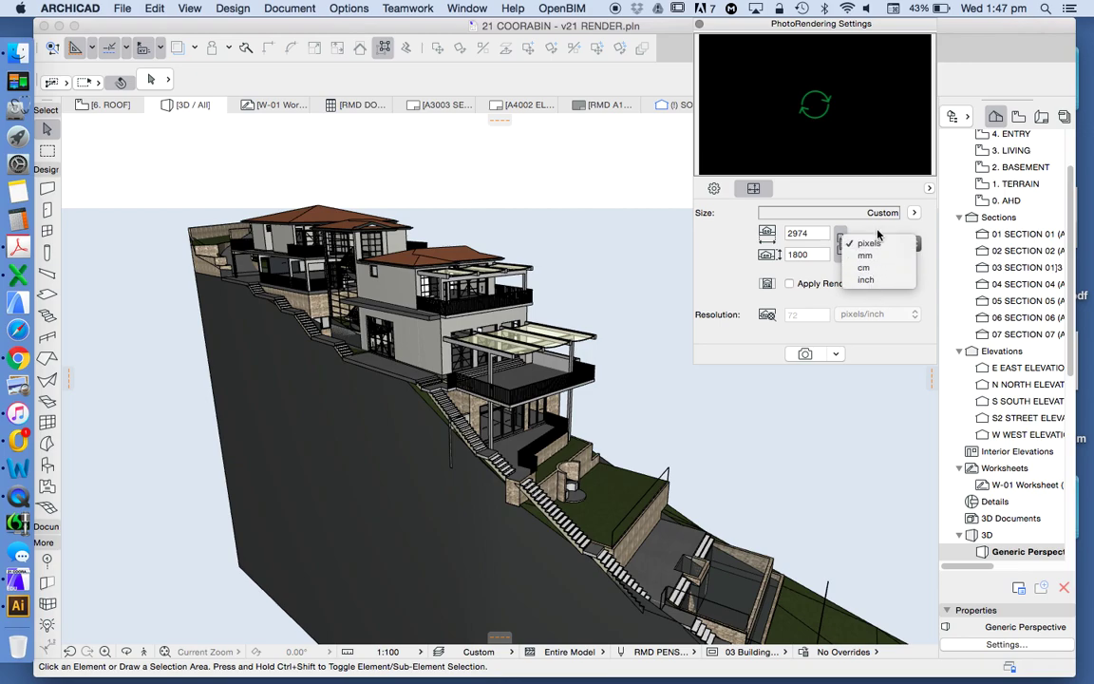
{"action": "left_click", "coordinate": [878, 235]}
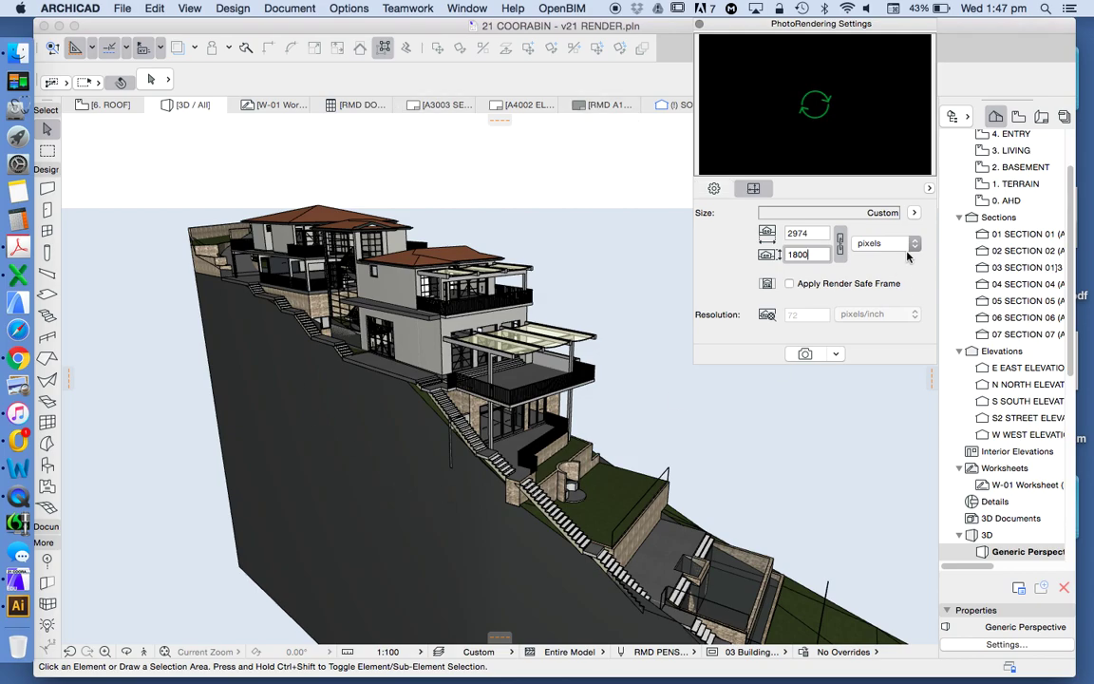
{"action": "double_click", "coordinate": [815, 253]}
{"action": "type", "text": "600"}
{"action": "key", "text": "Return"}
Step: View the size in millimetres, switch back to pixels, and close the settings
{"action": "left_click", "coordinate": [887, 244]}
{"action": "left_click", "coordinate": [892, 255]}
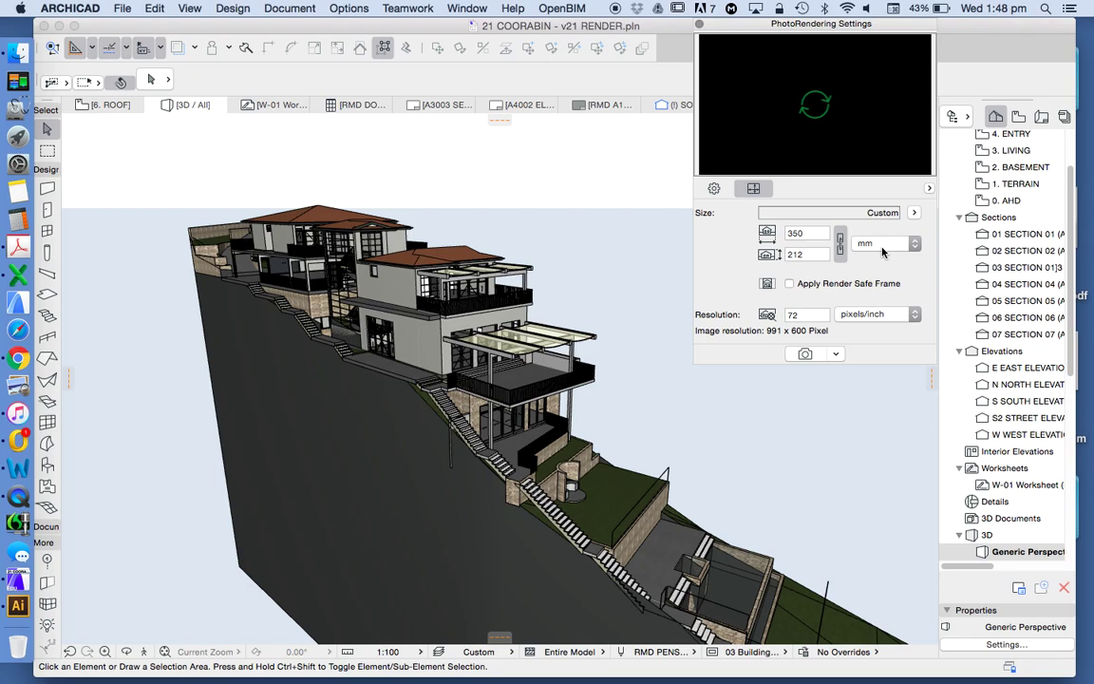
{"action": "left_click", "coordinate": [882, 245]}
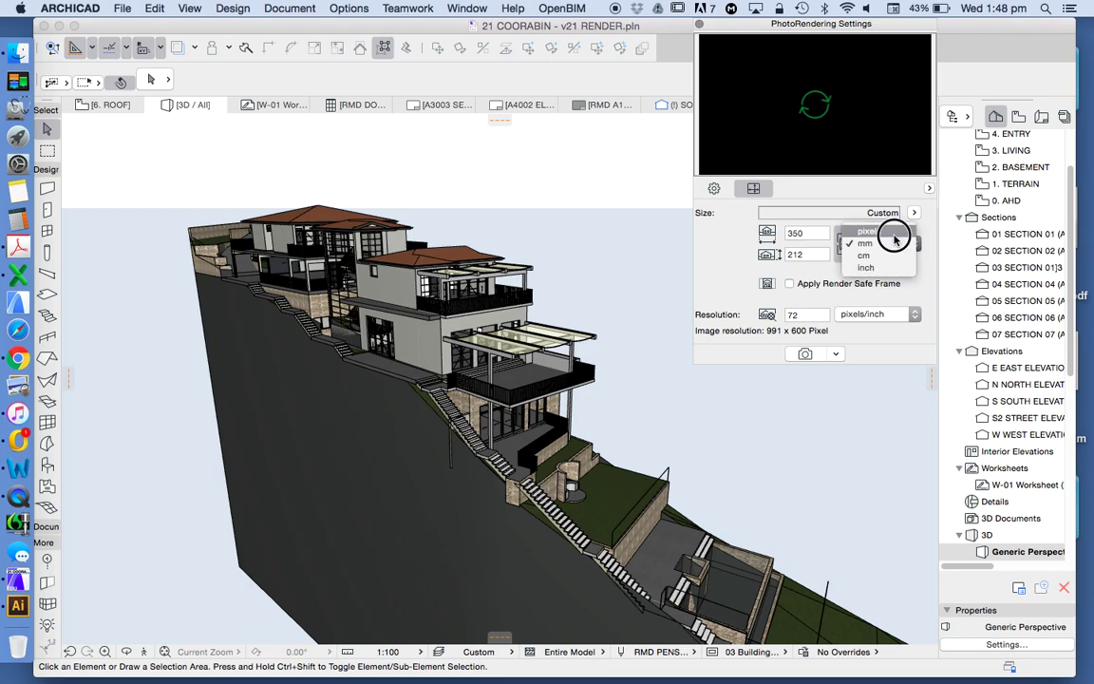
{"action": "left_click", "coordinate": [894, 236]}
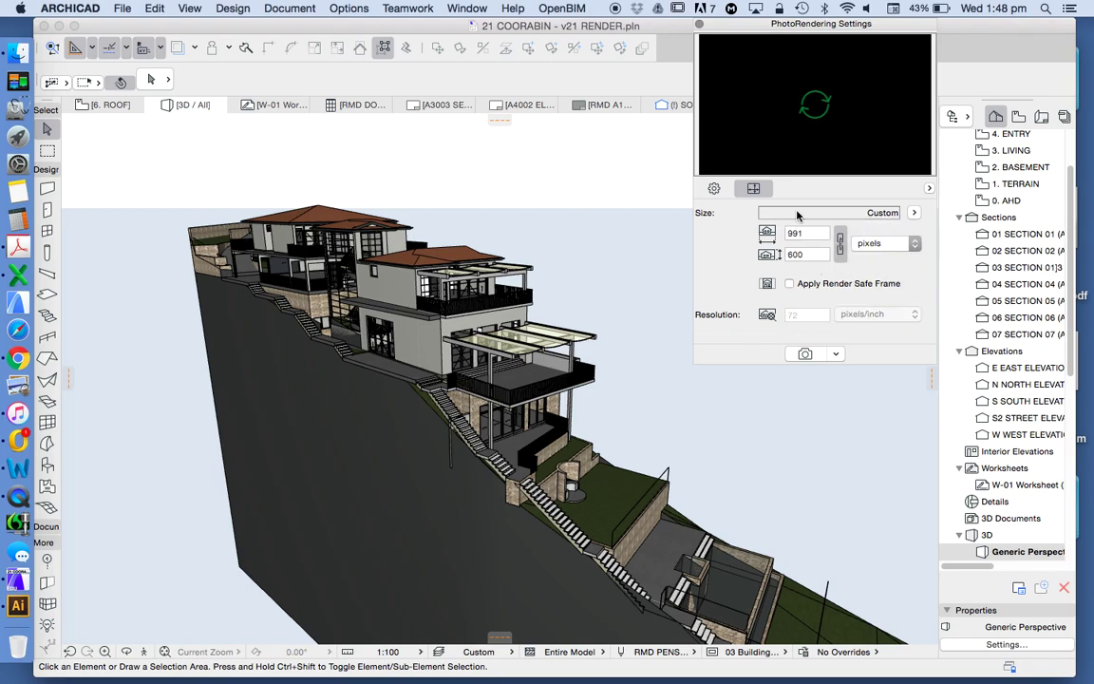
{"action": "left_click", "coordinate": [699, 23]}
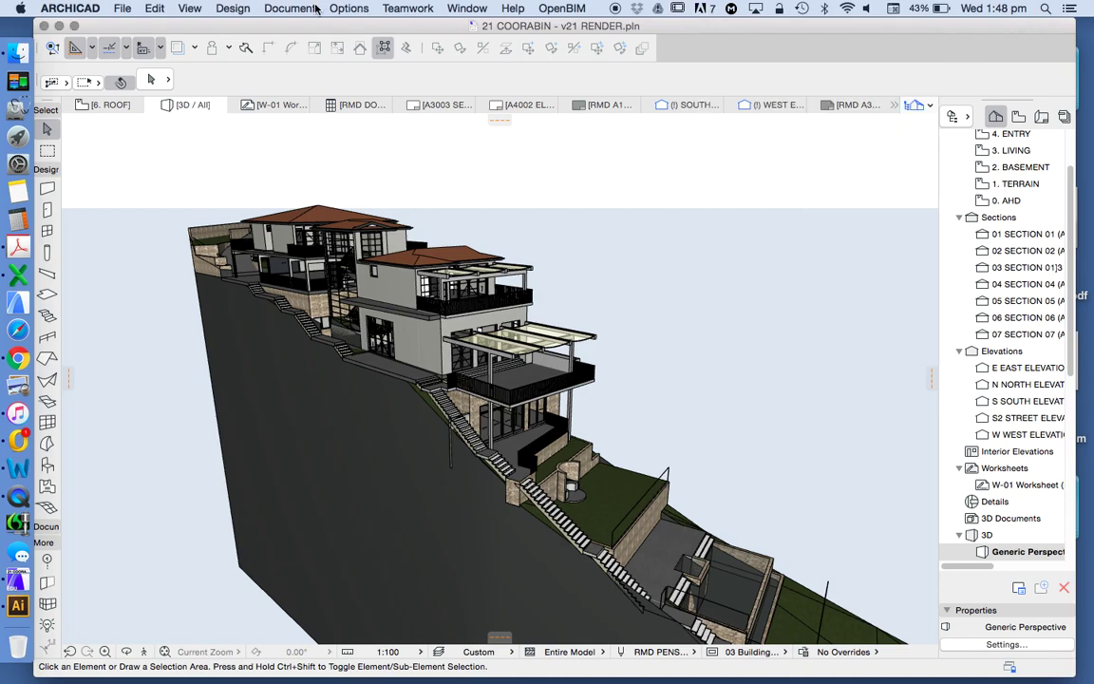
Step: Start a PhotoRender Projection of the house at 991 × 600 in Picture1
{"action": "left_click", "coordinate": [316, 9]}
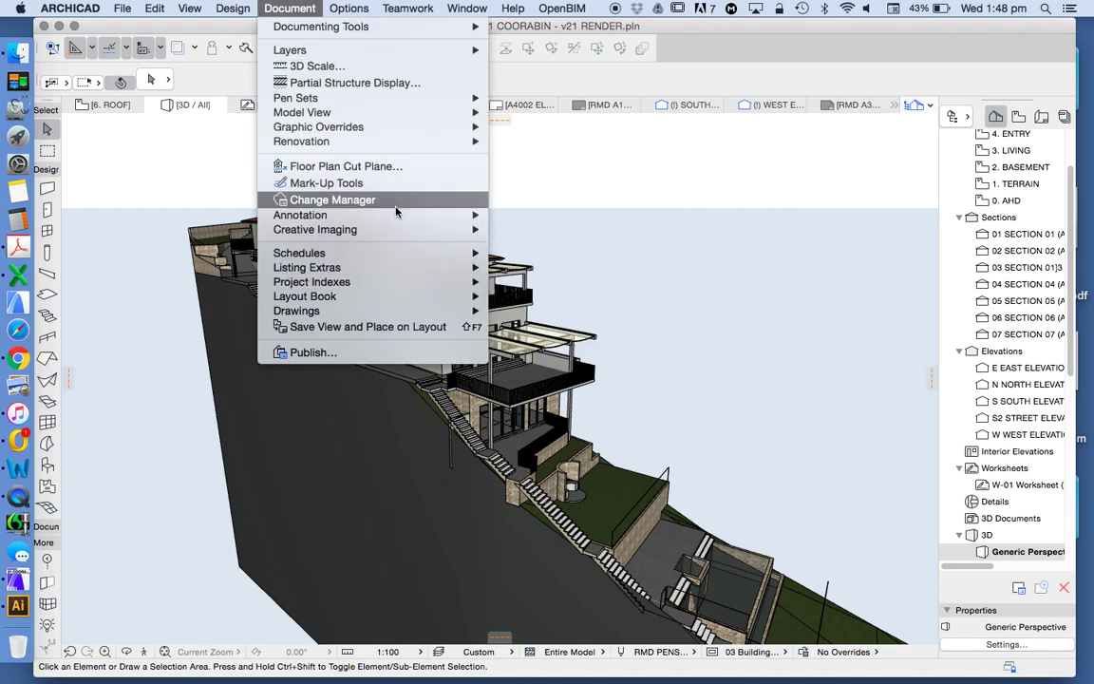
{"action": "mouse_move", "coordinate": [399, 228]}
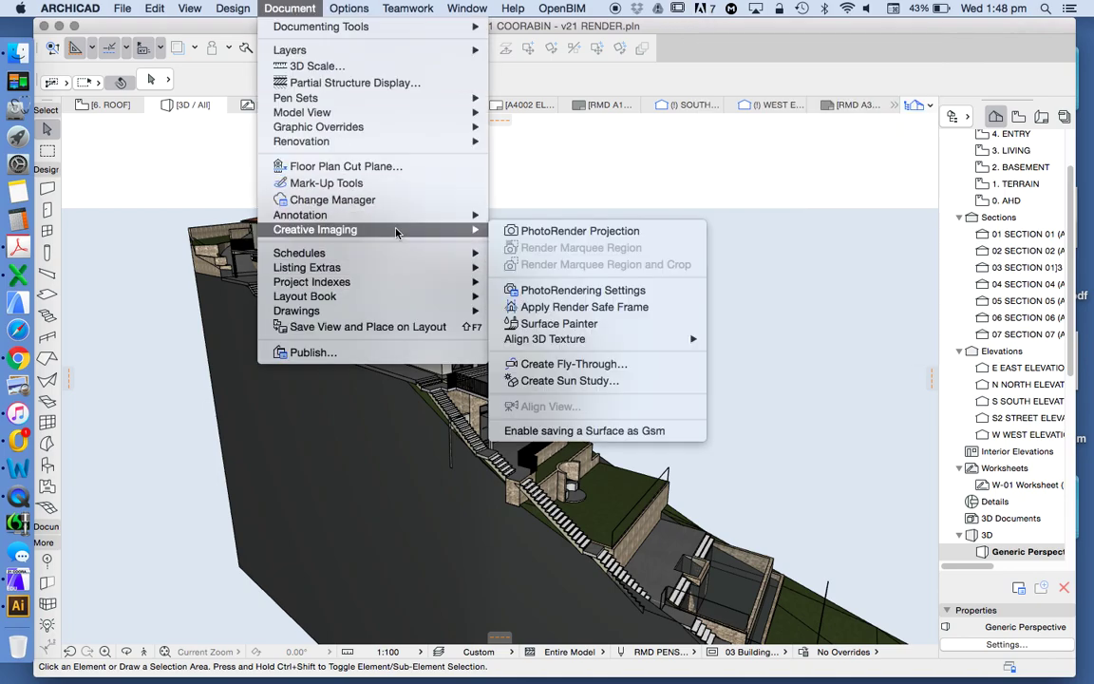
{"action": "left_click", "coordinate": [618, 232]}
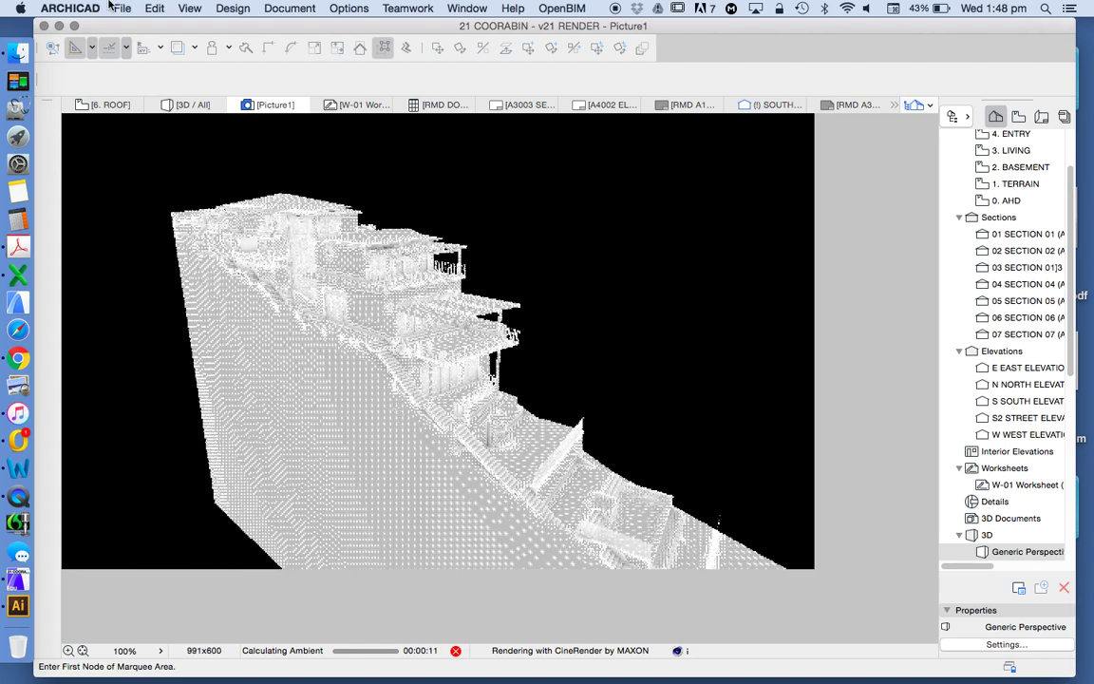
Step: Reopen the PhotoRendering Settings alongside the rendering picture
{"action": "left_click", "coordinate": [296, 8]}
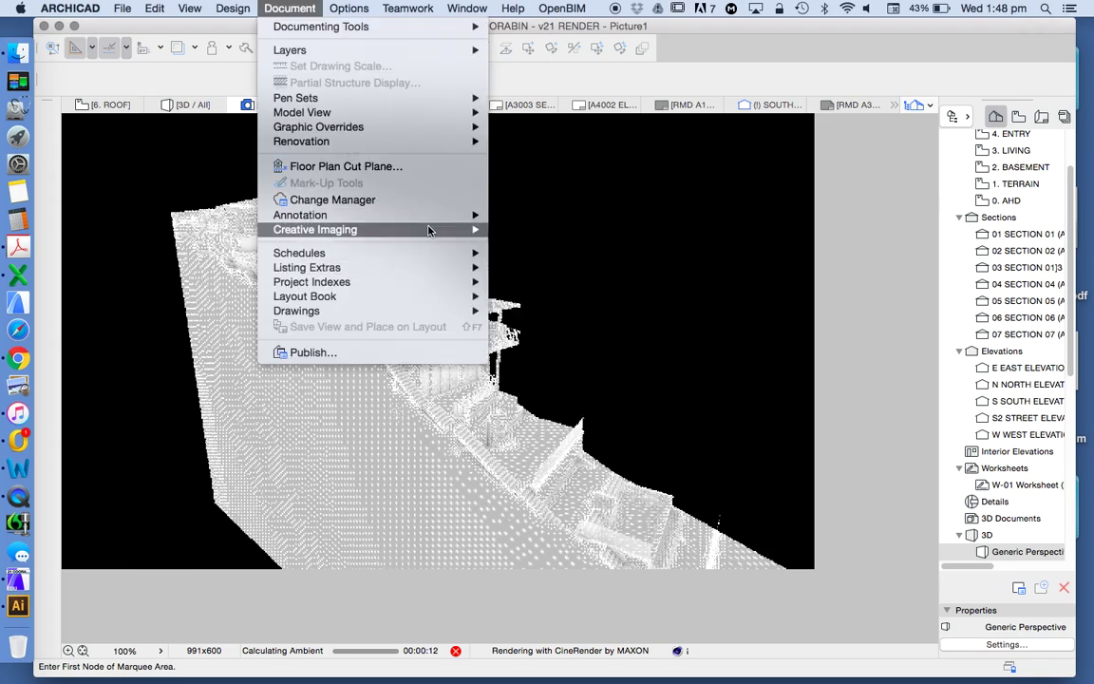
{"action": "mouse_move", "coordinate": [428, 230]}
{"action": "left_click", "coordinate": [601, 291]}
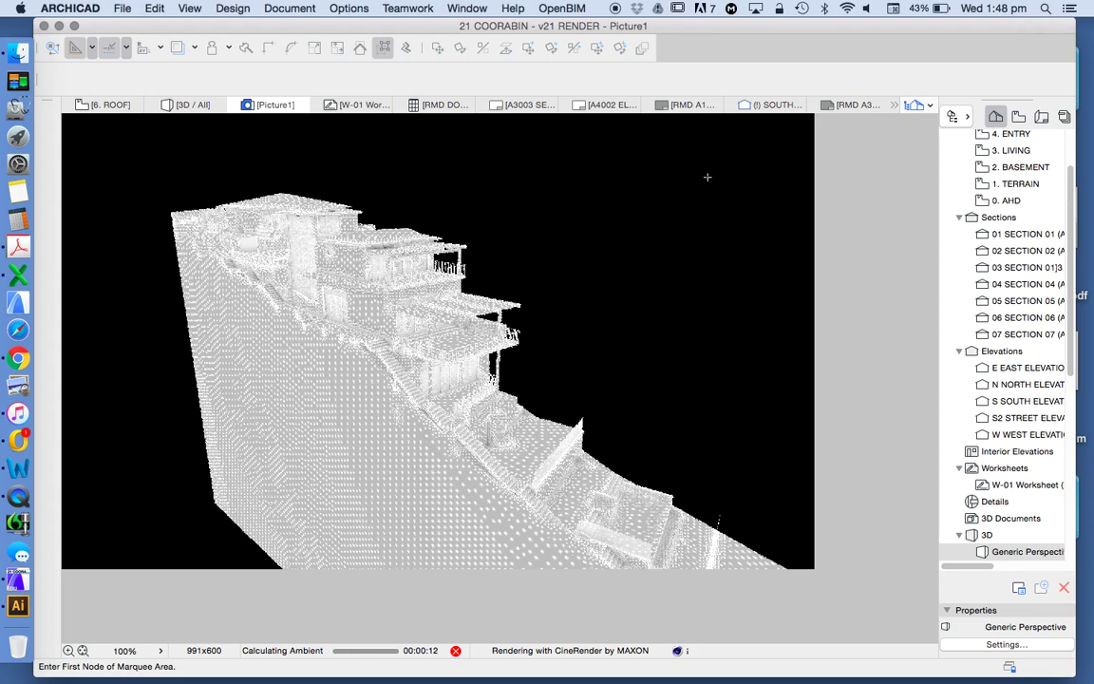
Step: Cancel the running render, refresh the white-model preview in 3D, and start a new photorender
{"action": "left_click_drag", "start_coordinate": [755, 28], "coordinate": [745, 118]}
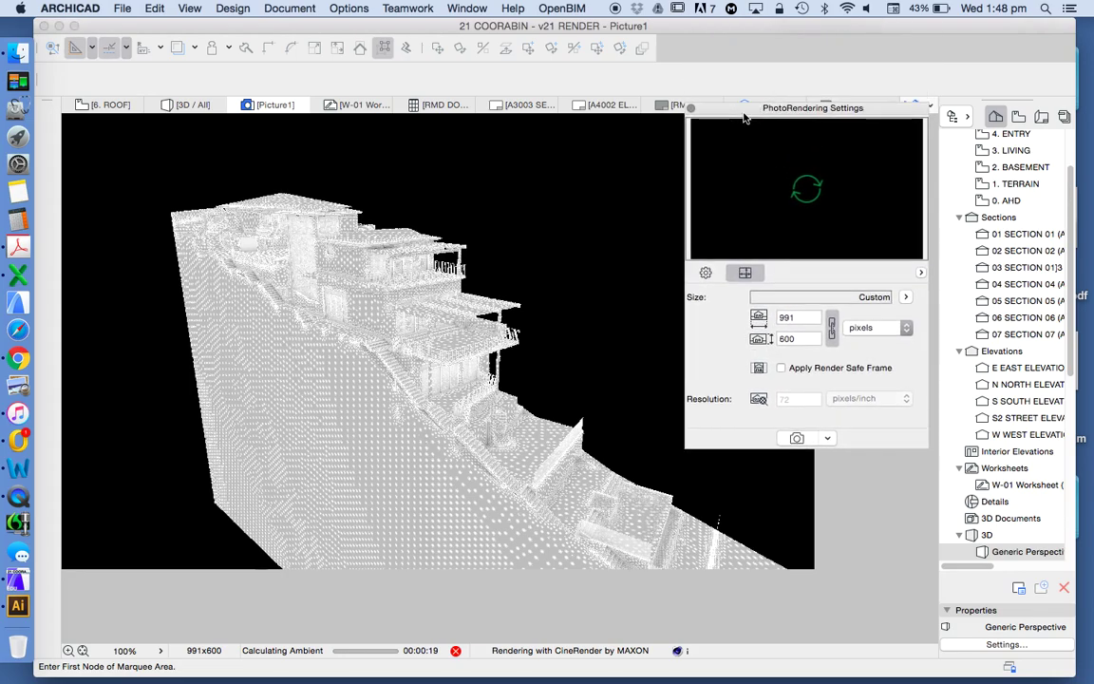
{"action": "key", "text": "F3"}
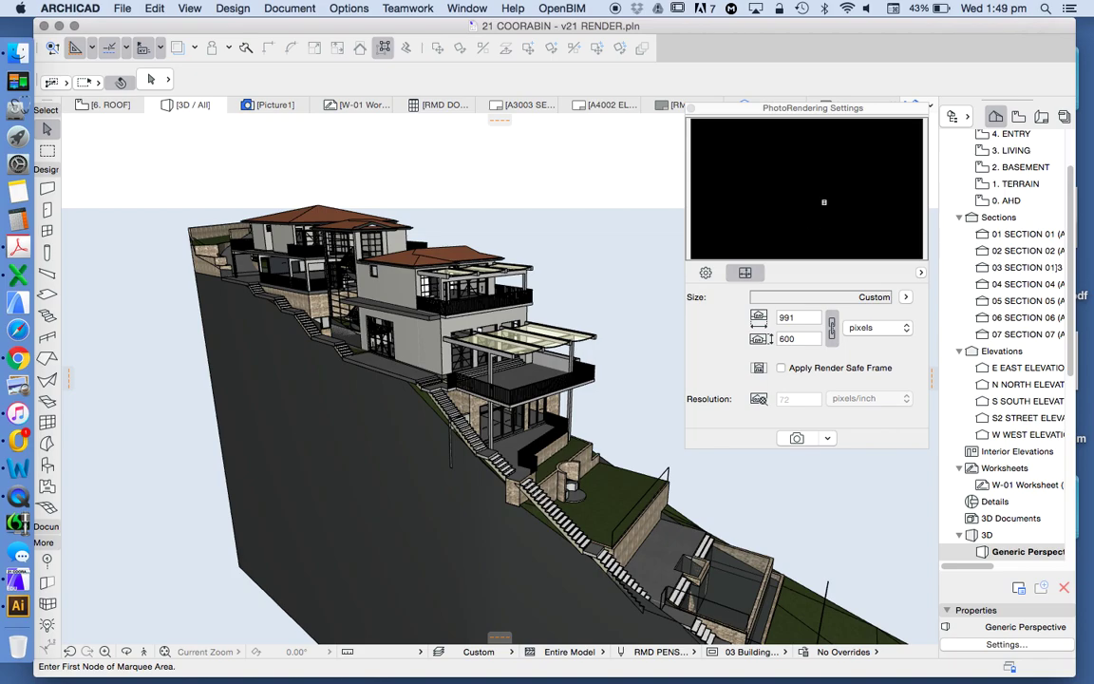
{"action": "left_click", "coordinate": [796, 149]}
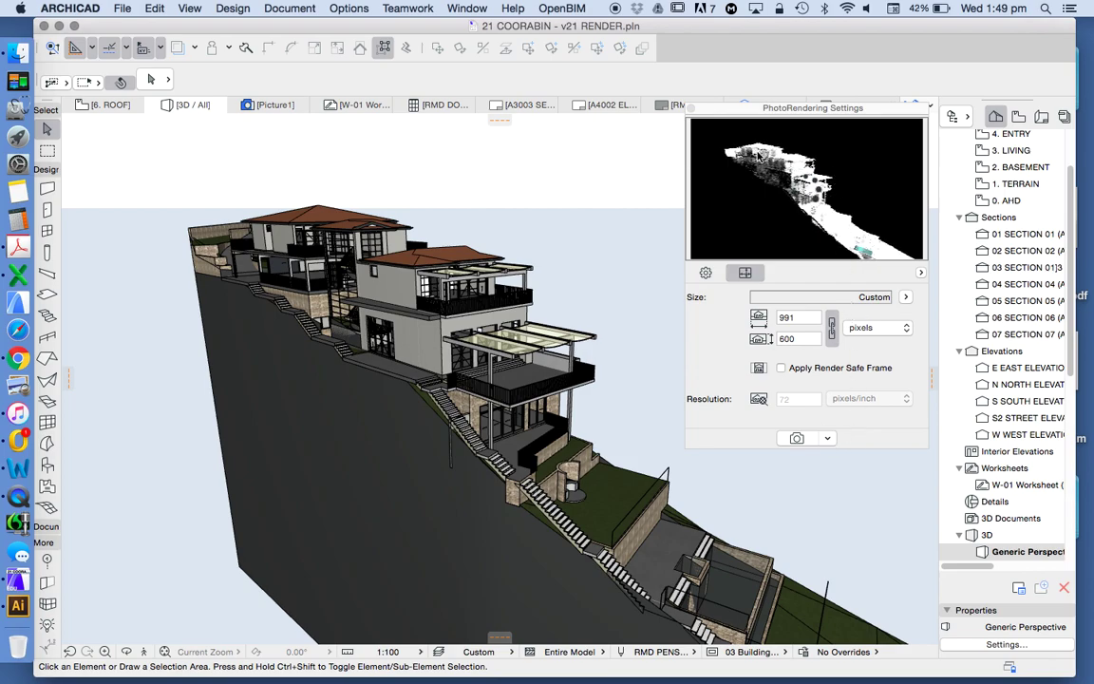
{"action": "left_click", "coordinate": [797, 439]}
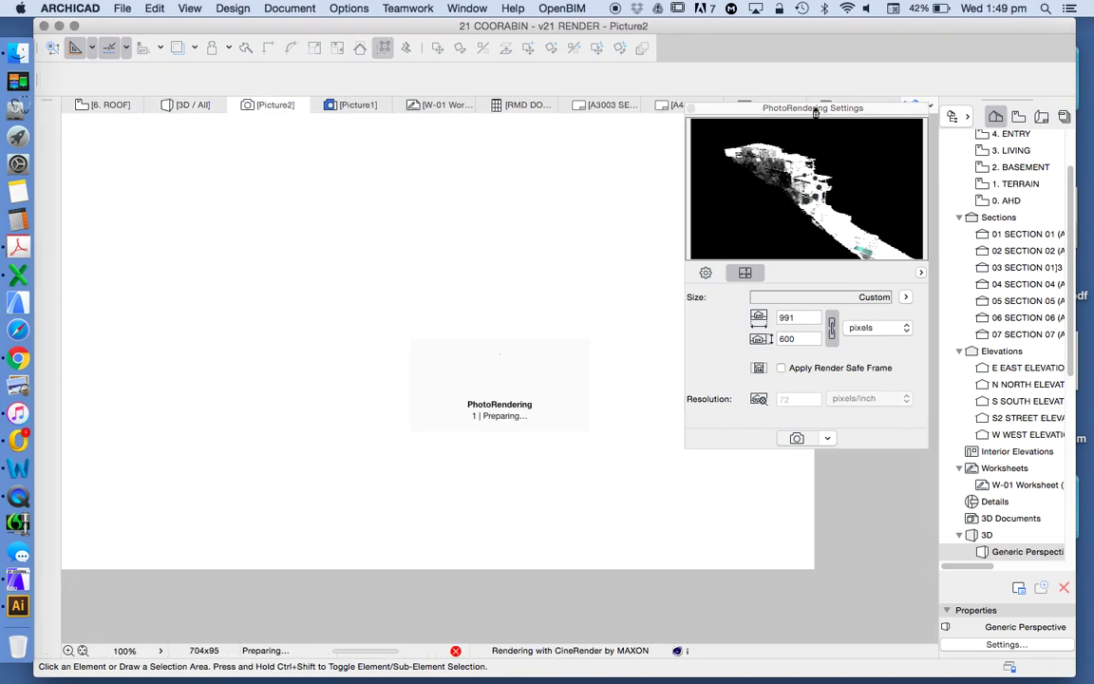
Step: Move the PhotoRendering Settings palette aside while the 991 × 600 Picture2 render proceeds
{"action": "left_click_drag", "start_coordinate": [733, 114], "coordinate": [886, 99]}
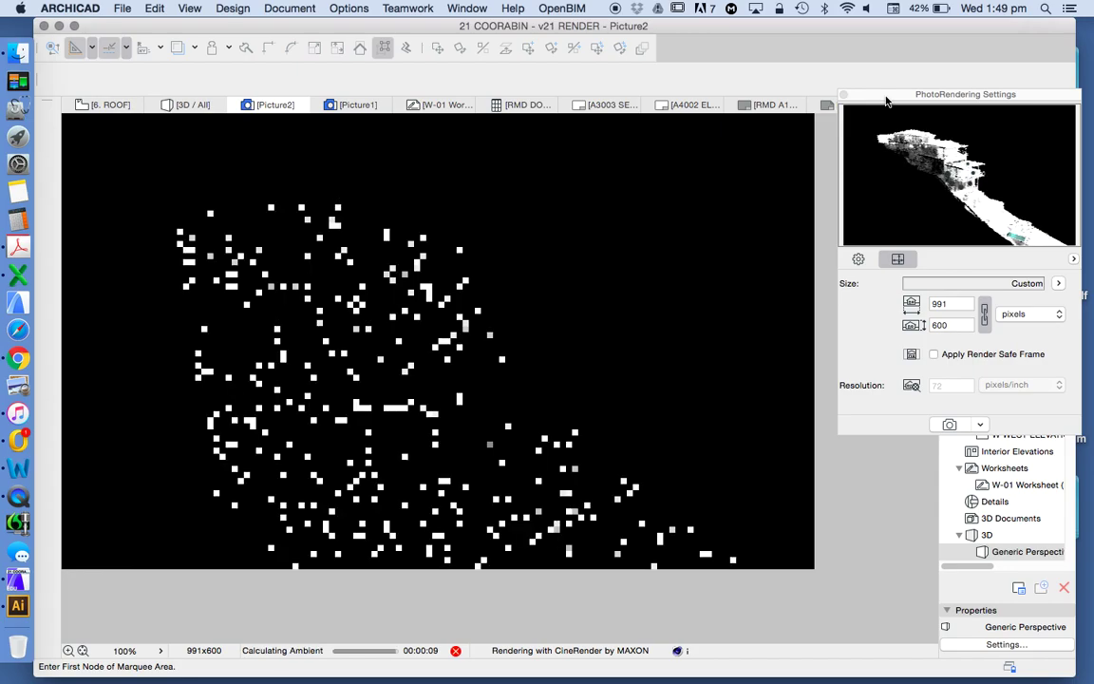